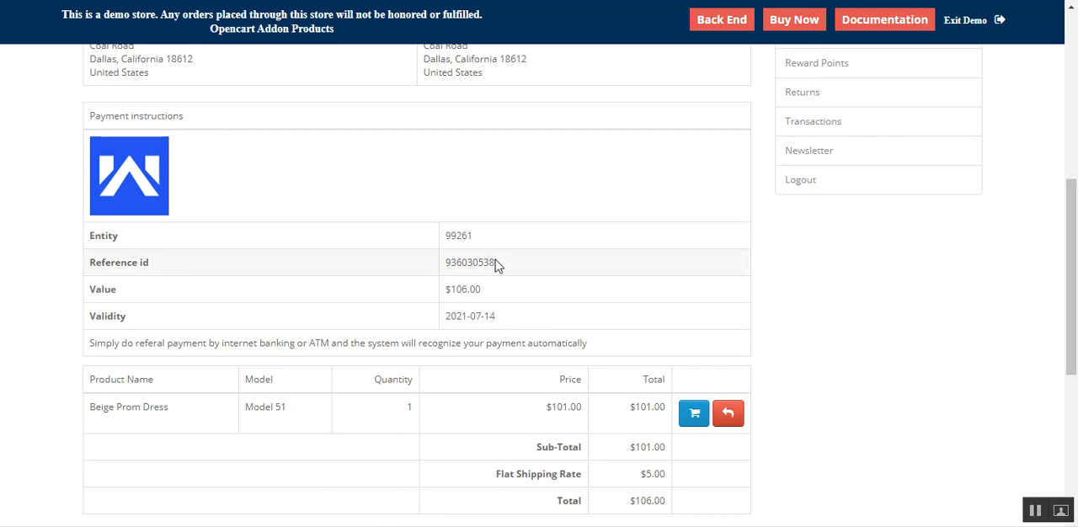
- Start the checkout for the Beige Prom Dress in the shopping cart
left_click_drag(495, 263, 442, 268)
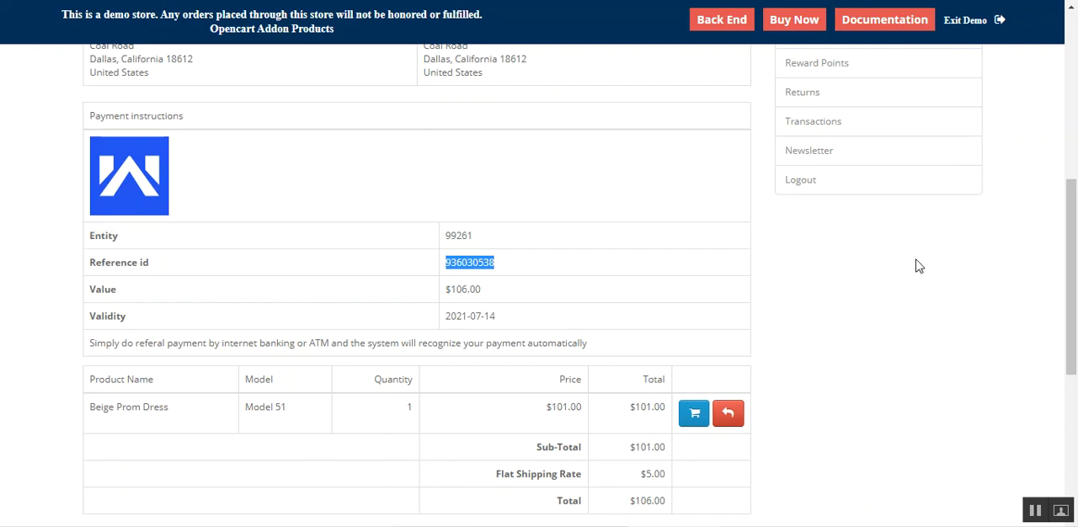
left_click_drag(1071, 278, 1068, 101)
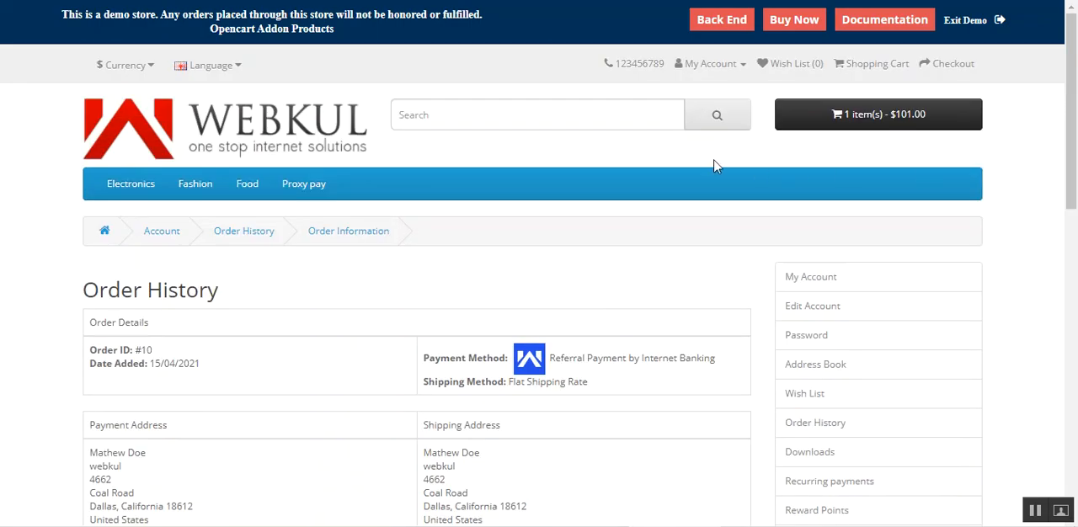
left_click(872, 116)
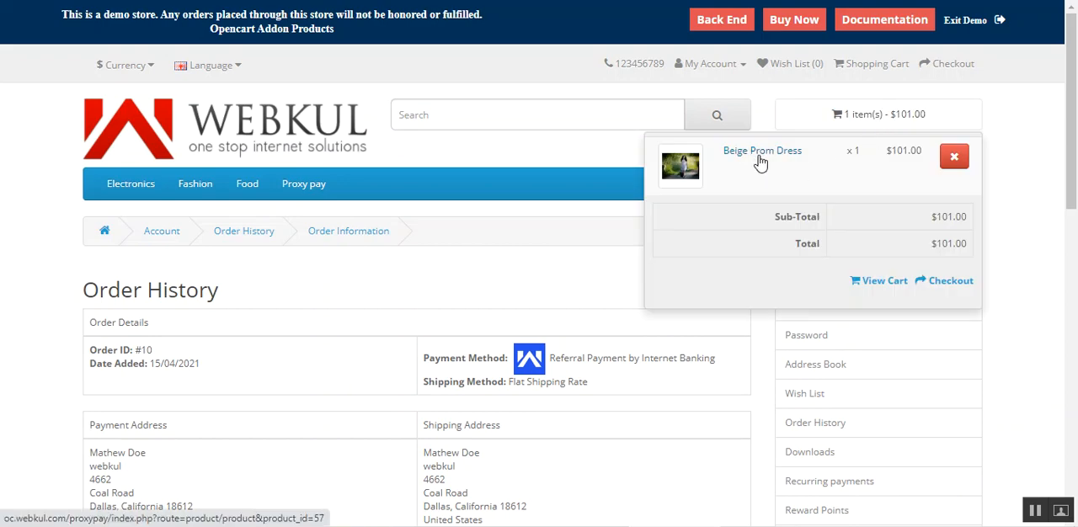
left_click(950, 286)
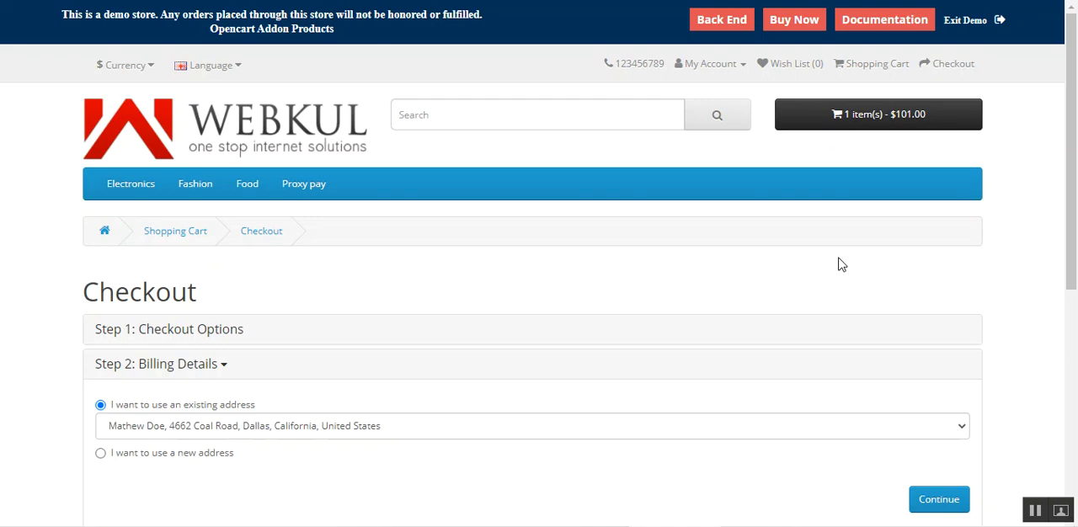
- Proceed through checkout with the existing billing and delivery addresses and the Flat Shipping Rate
scroll(915, 253, "down", 2)
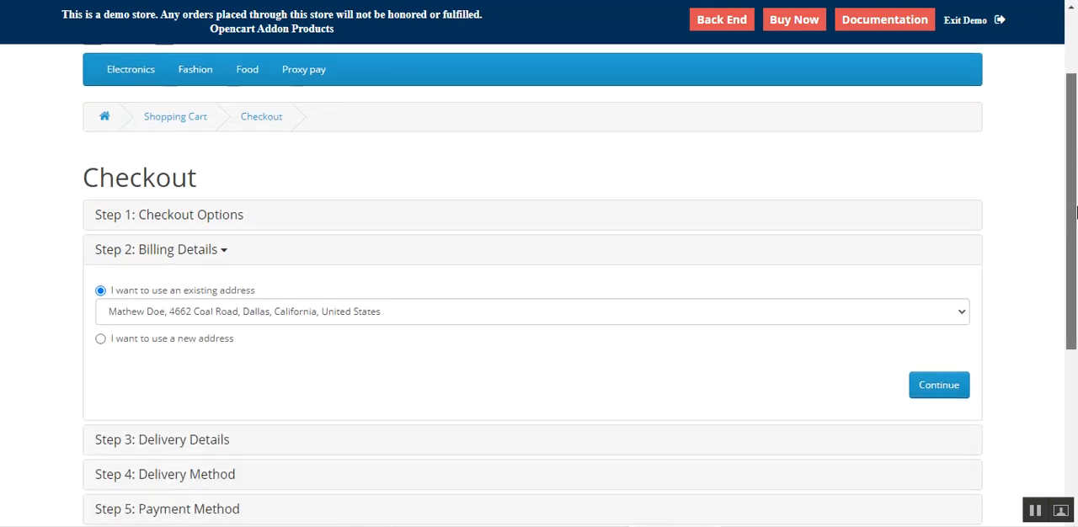
left_click(932, 338)
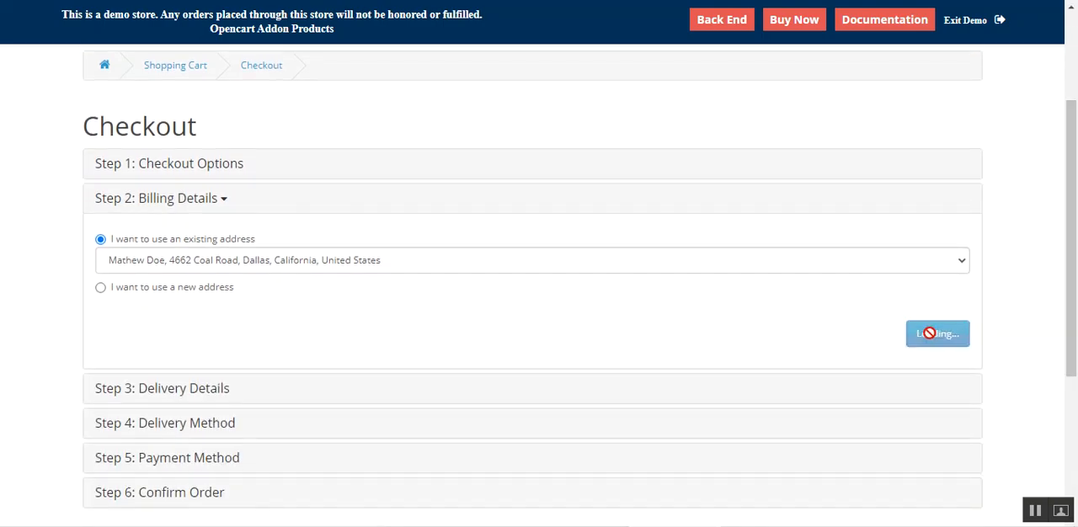
left_click(950, 369)
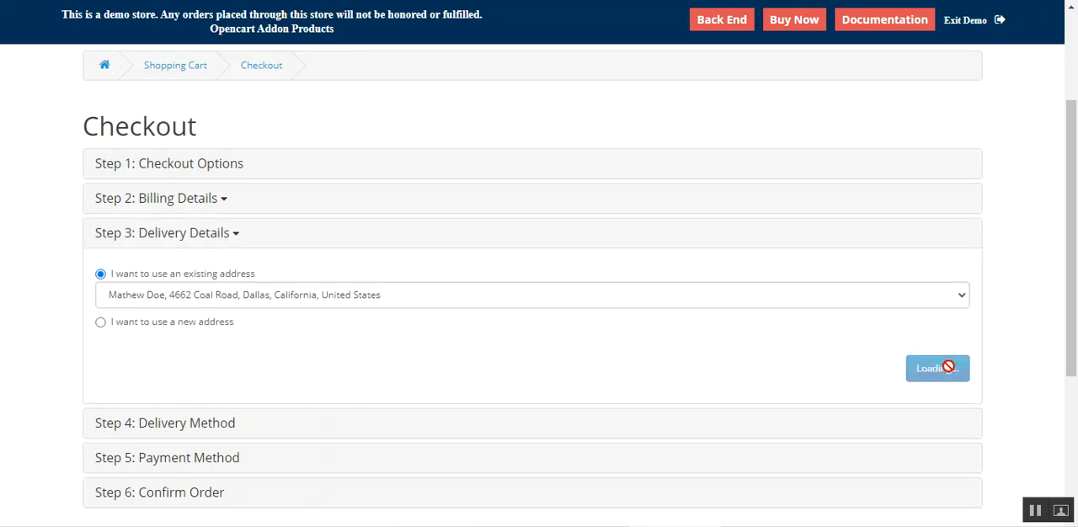
scroll(1077, 192, "down", 1)
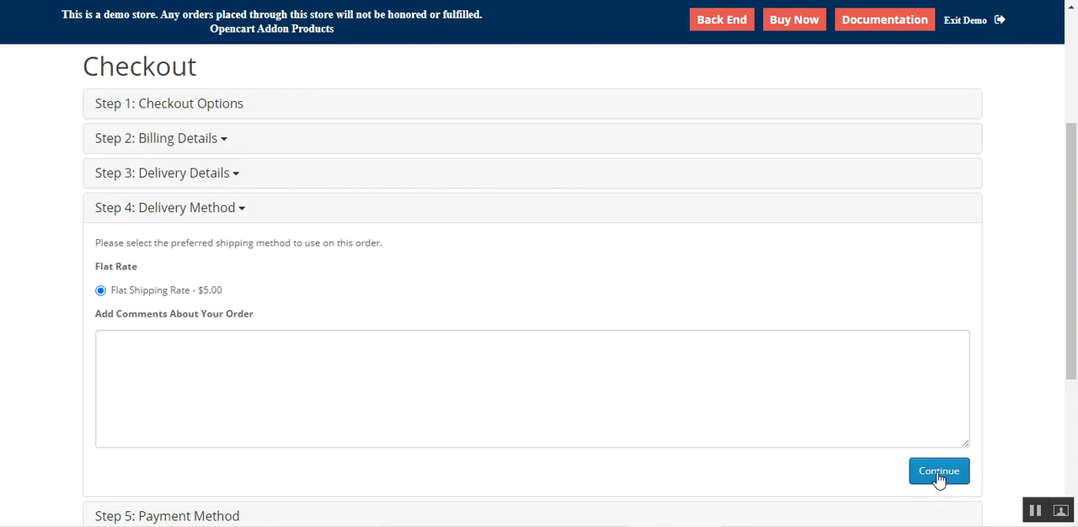
left_click(941, 473)
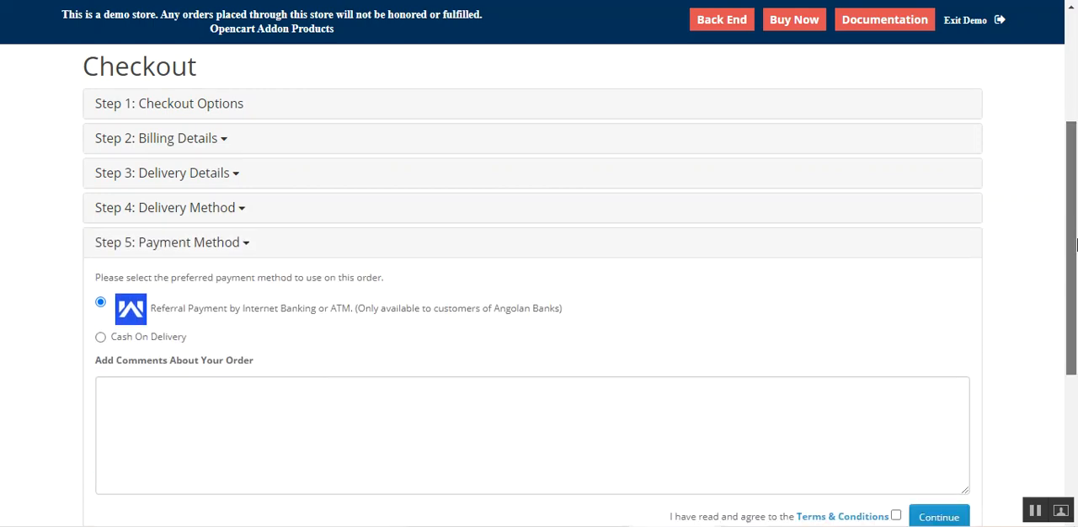
- Continue with Referral Payment by Internet Banking or ATM as the payment method and accept the Terms & Conditions
scroll(1077, 242, "down", 1)
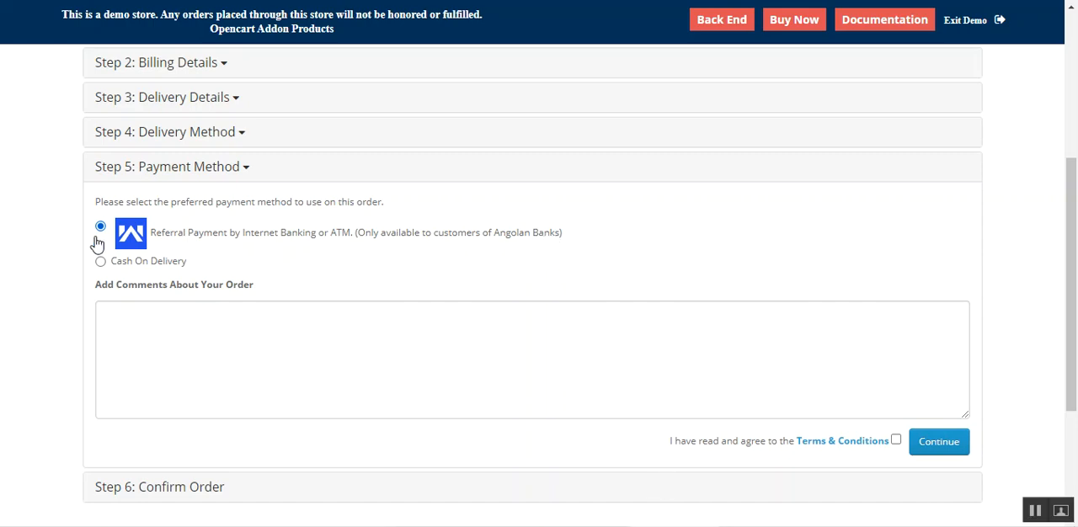
left_click(895, 441)
left_click(937, 447)
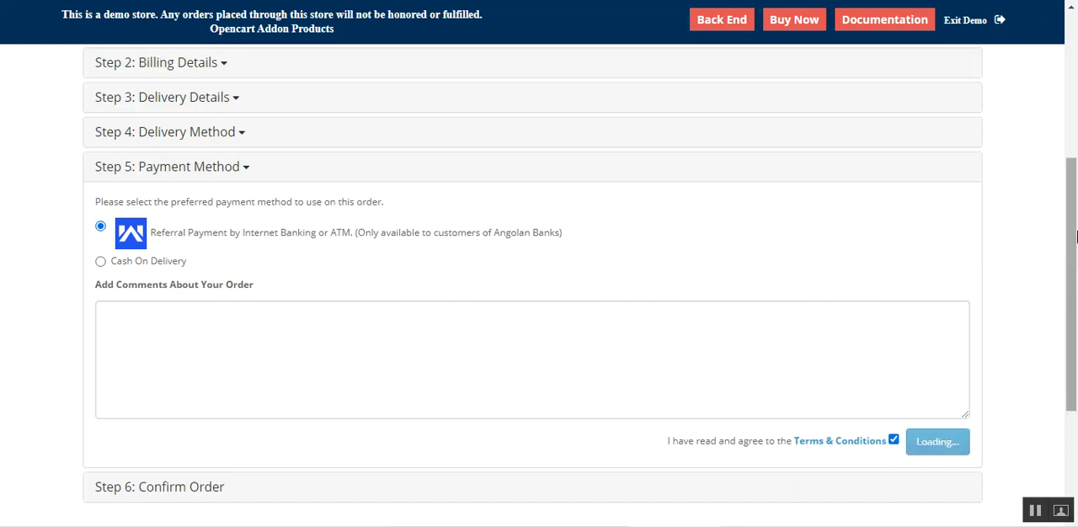
- Review the total in the order summary and confirm the order
left_click_drag(1076, 236, 1077, 290)
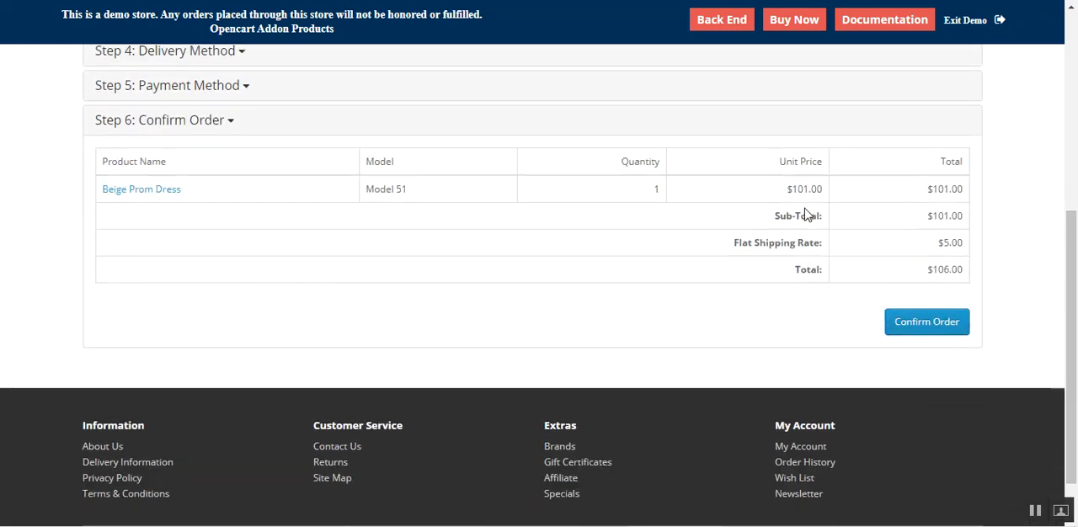
left_click_drag(933, 270, 959, 294)
left_click(925, 329)
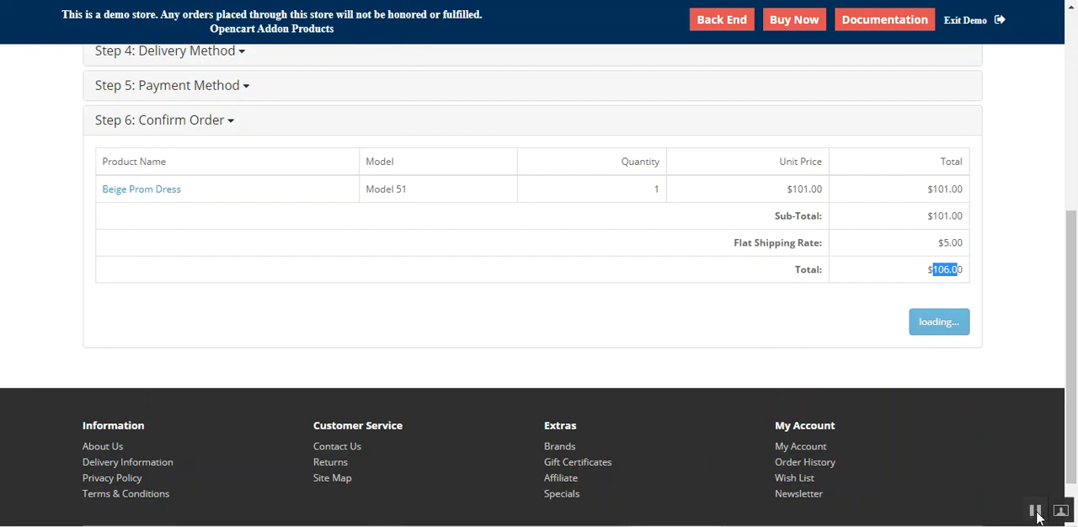
left_click(1038, 518)
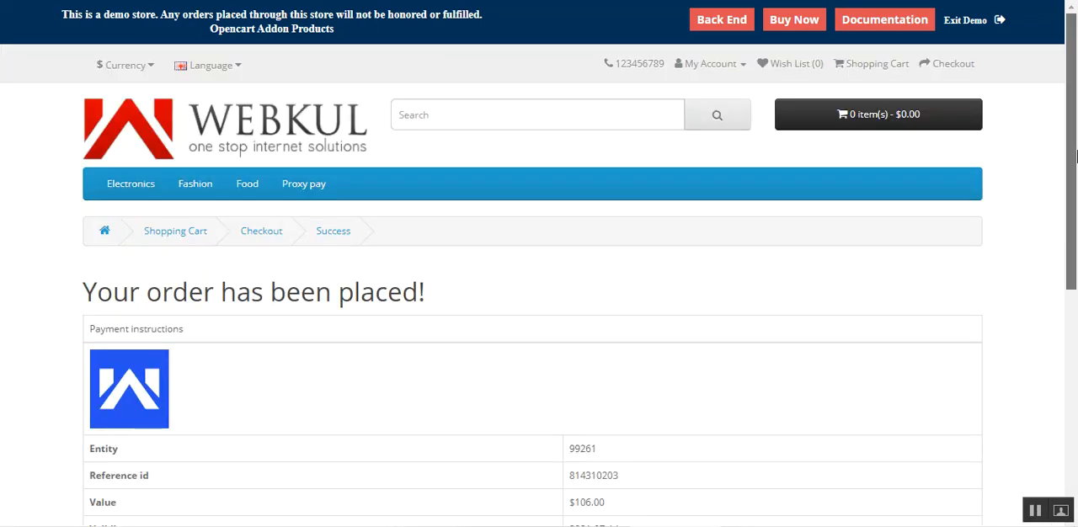
- Examine the validity date and reference id in the placed order's payment instructions
left_click_drag(1072, 159, 1067, 271)
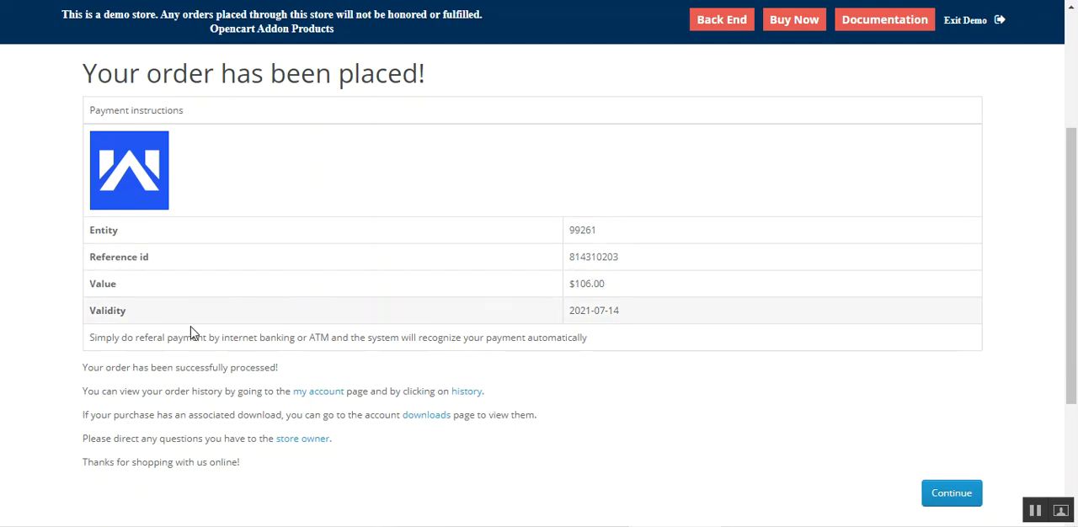
left_click_drag(621, 314, 562, 313)
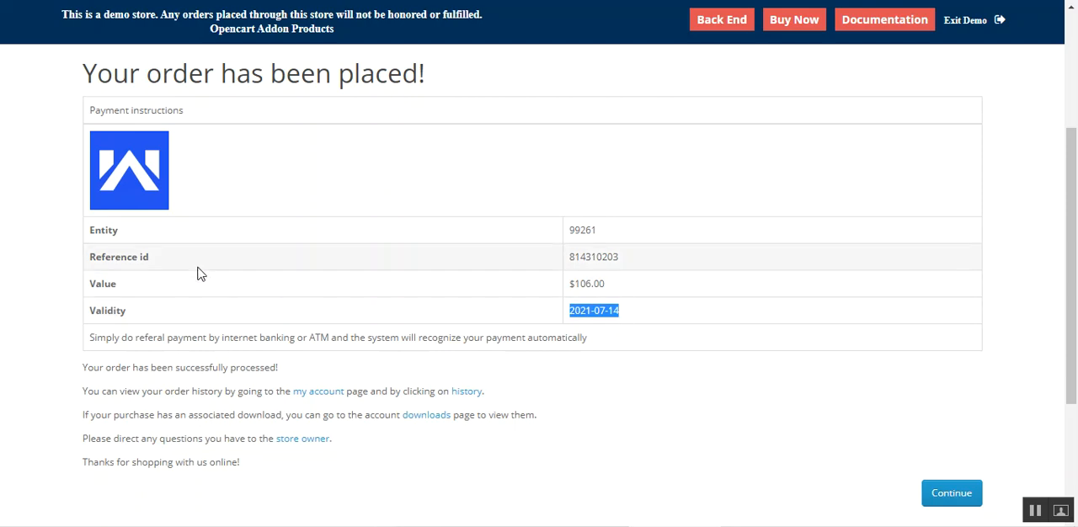
double_click(608, 257)
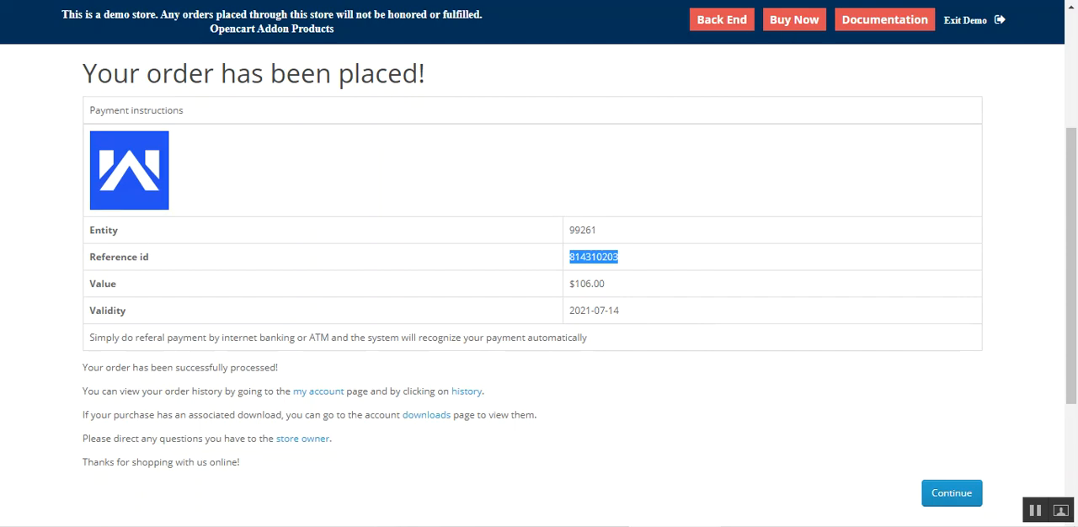
- Switch to ProxyPay, open the References list, and compare the newest entry's creation and expiry dates with the order's payment details
key("ctrl+Tab")
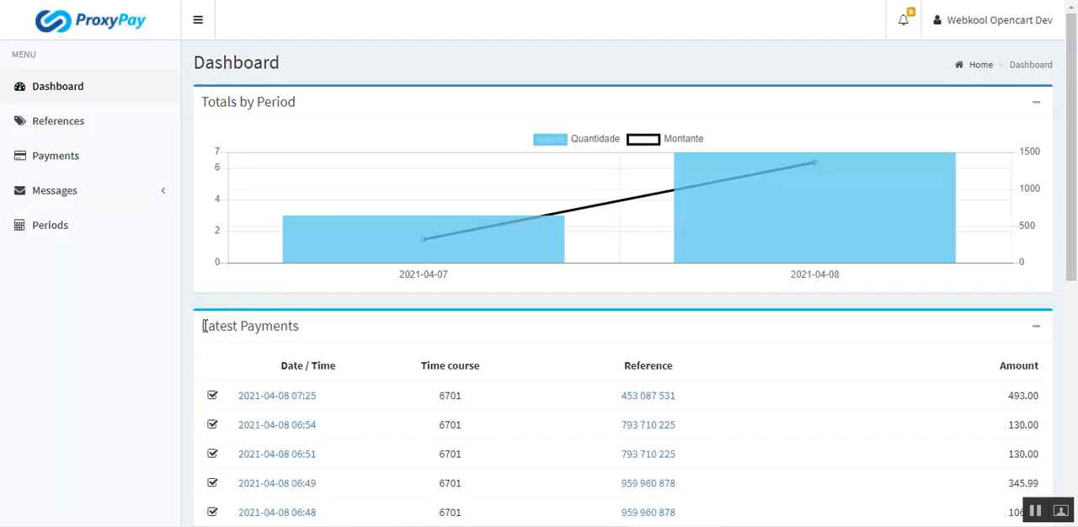
left_click(82, 130)
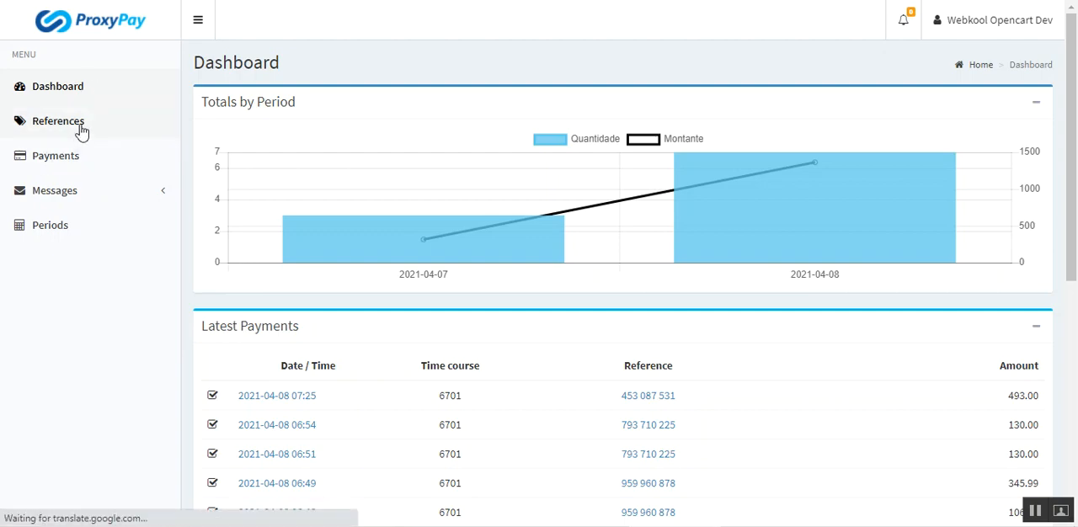
key("ctrl+Tab")
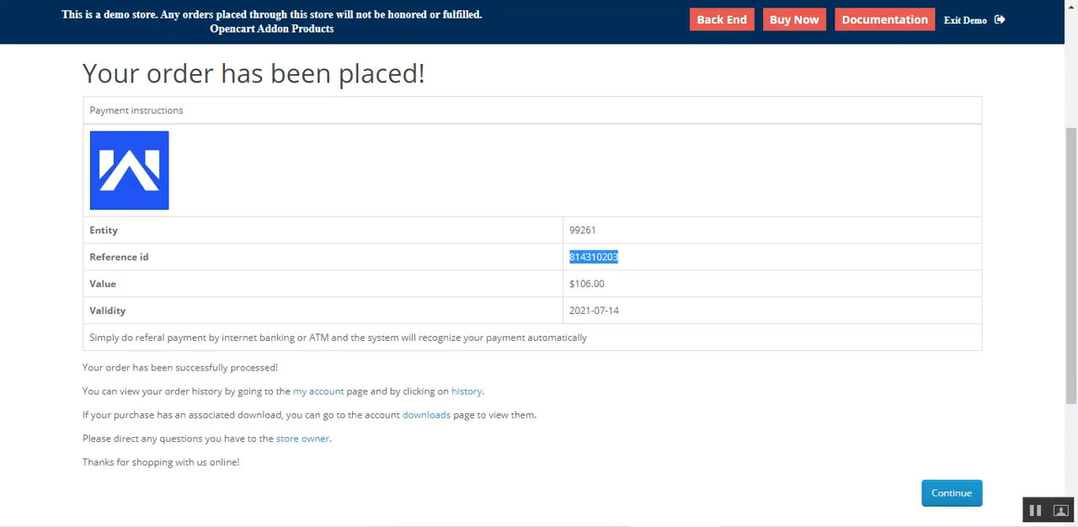
left_click_drag(573, 284, 621, 292)
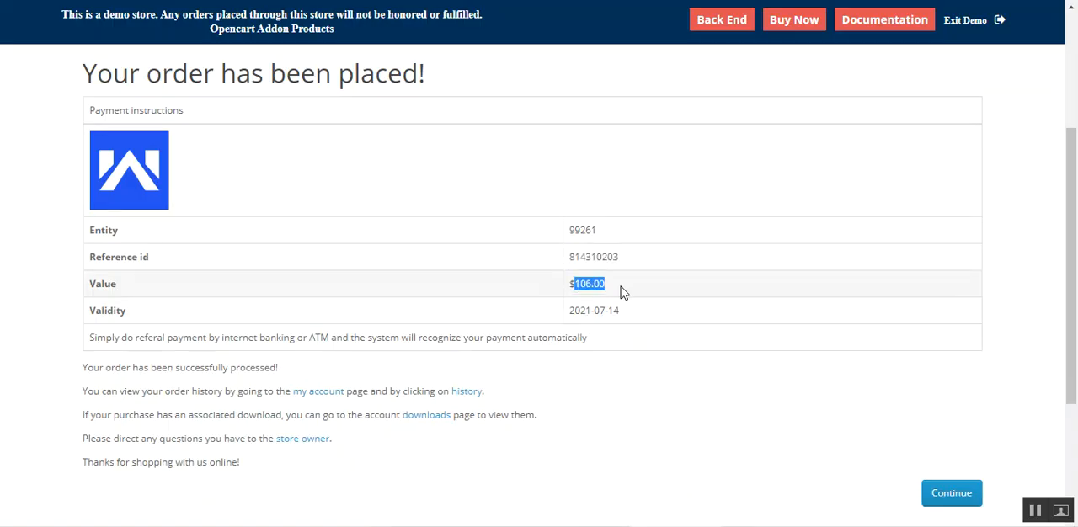
key("ctrl+Tab")
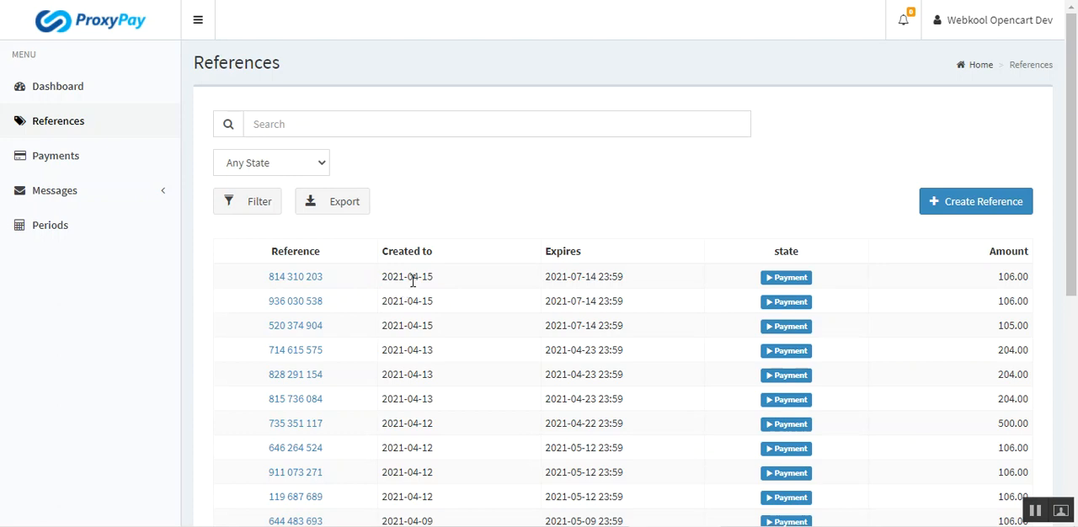
left_click_drag(438, 281, 381, 278)
left_click_drag(628, 282, 549, 284)
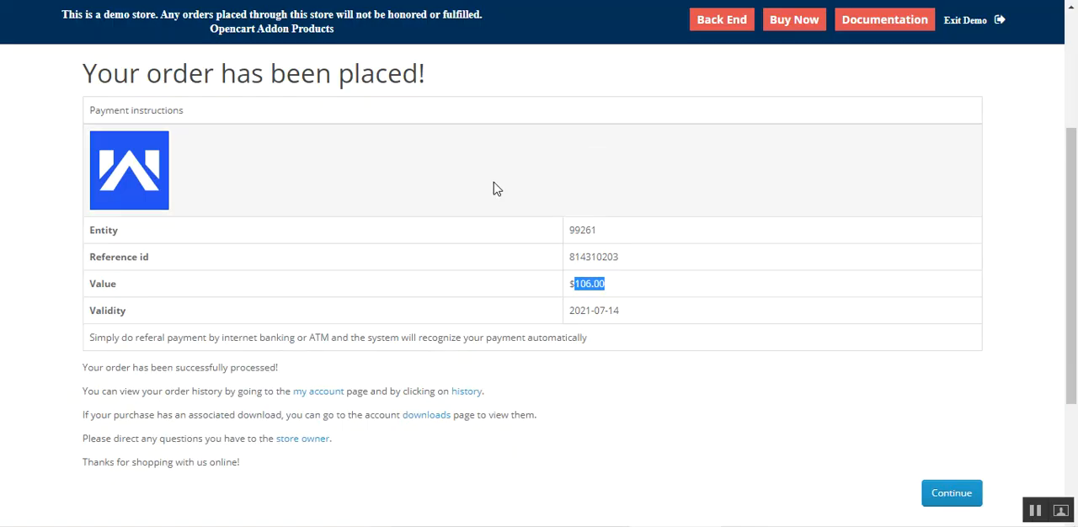
- Return to the store's order confirmation and read the reference id and the referral payment instruction
mouse_move(1072, 258)
left_mouse_down()
mouse_move(1072, 215)
mouse_move(1072, 243)
left_mouse_up()
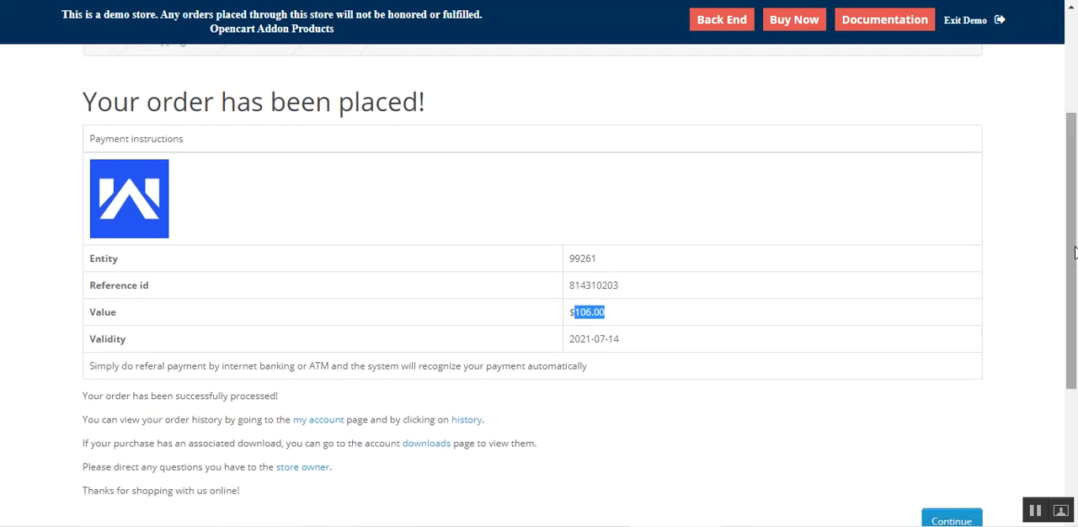
left_click(645, 429)
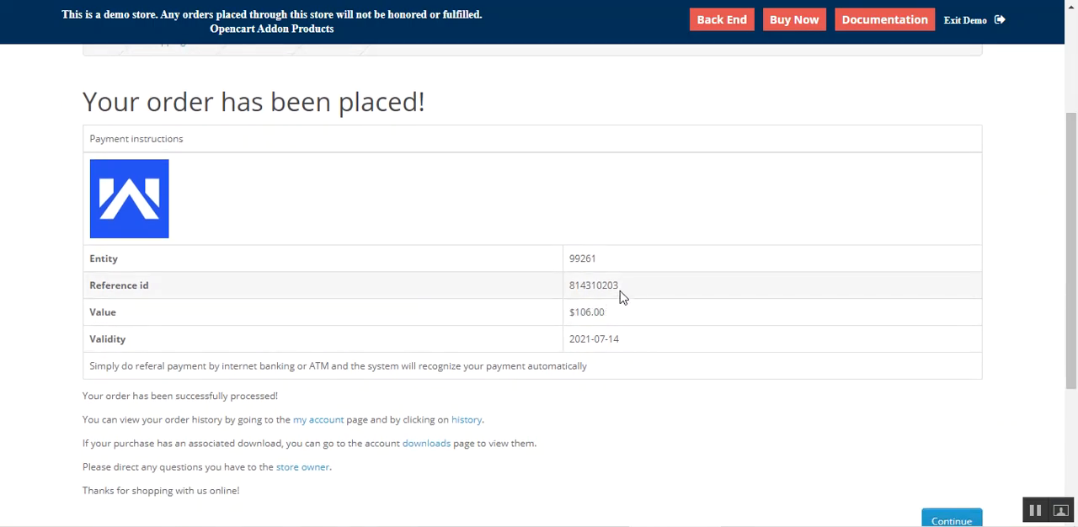
left_click_drag(620, 292, 559, 293)
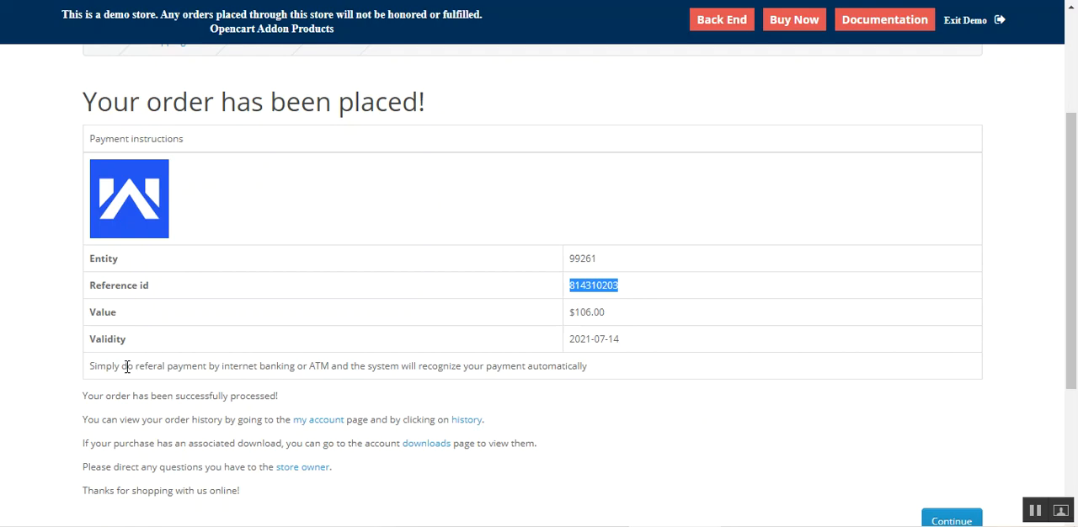
left_click_drag(102, 369, 434, 371)
left_click_drag(508, 369, 586, 371)
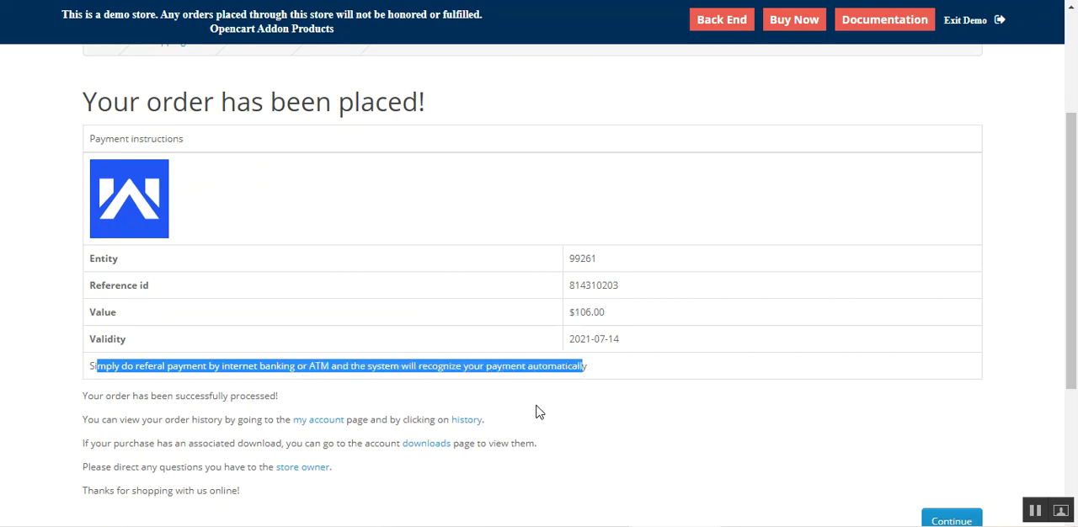
- Open the newest order's details from the order history and check its payment method
left_click(466, 422)
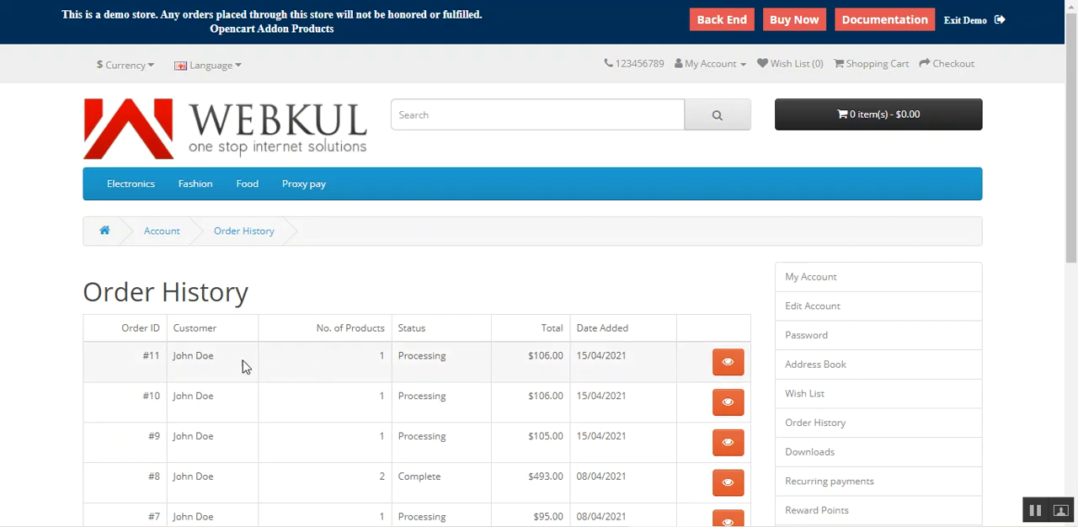
left_click(726, 364)
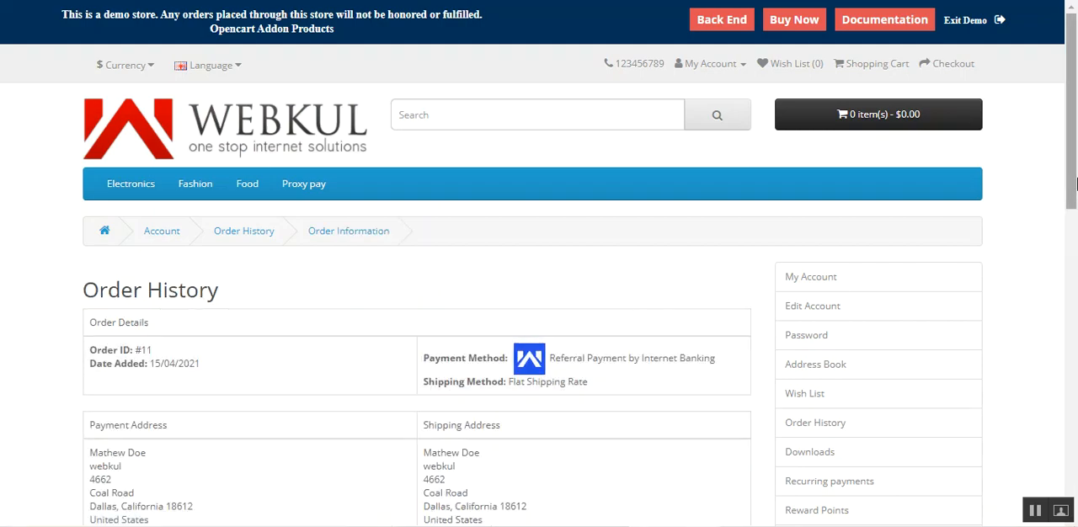
scroll(1075, 227, "down", 2)
scroll(1075, 227, "down", 2)
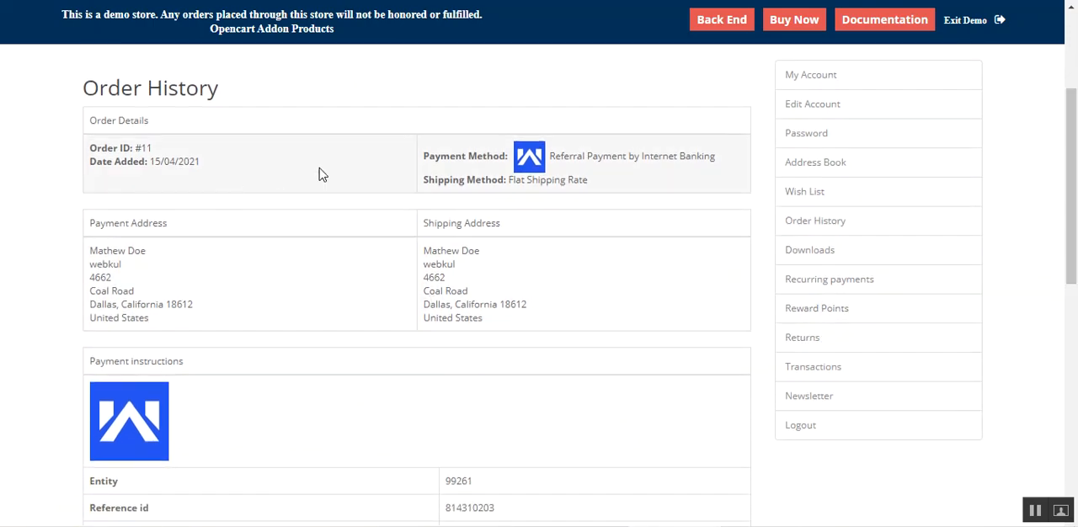
left_click_drag(557, 157, 718, 157)
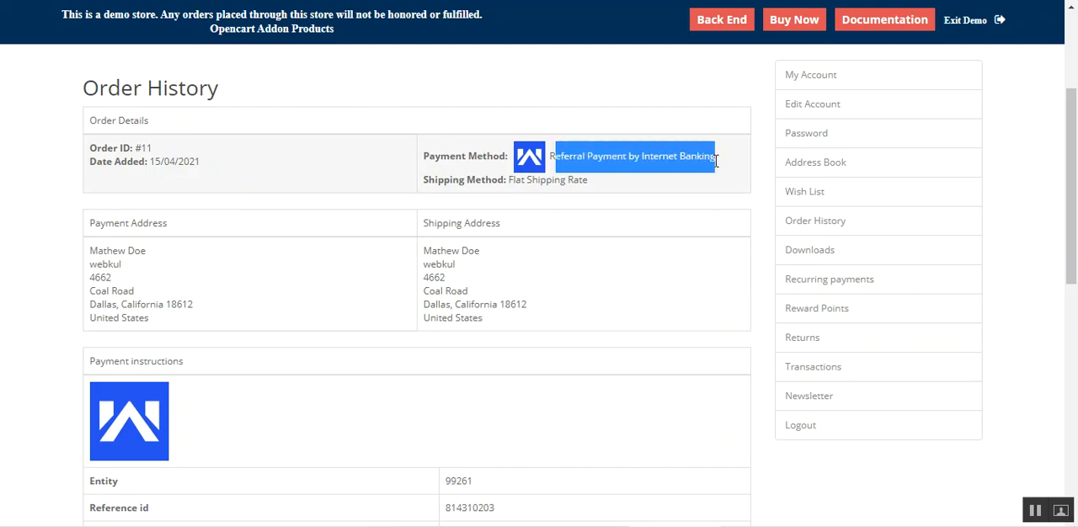
- Check the order's reference id against the newest entry in ProxyPay, including its state and amount, and return to the store
scroll(1058, 193, "down", 3)
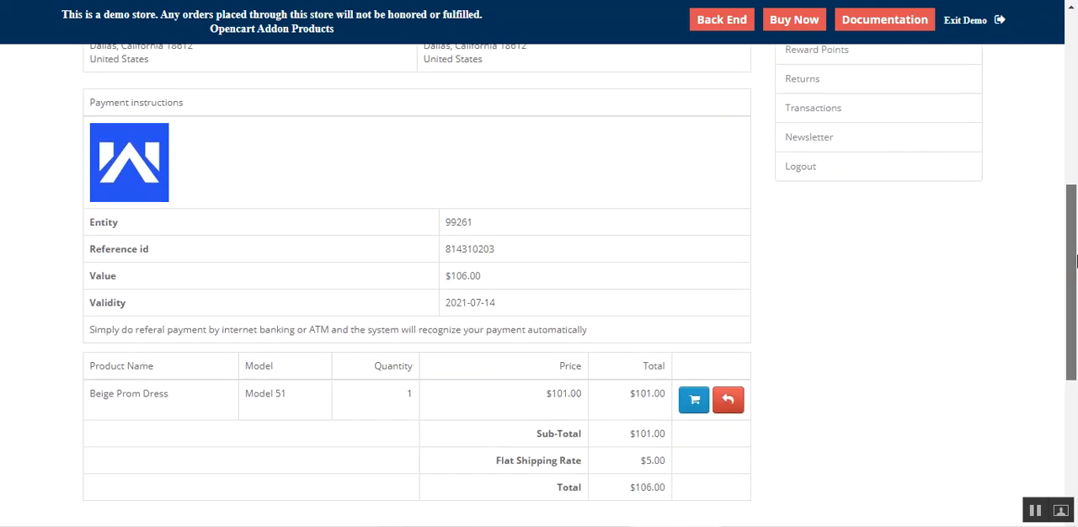
left_click_drag(506, 231, 448, 232)
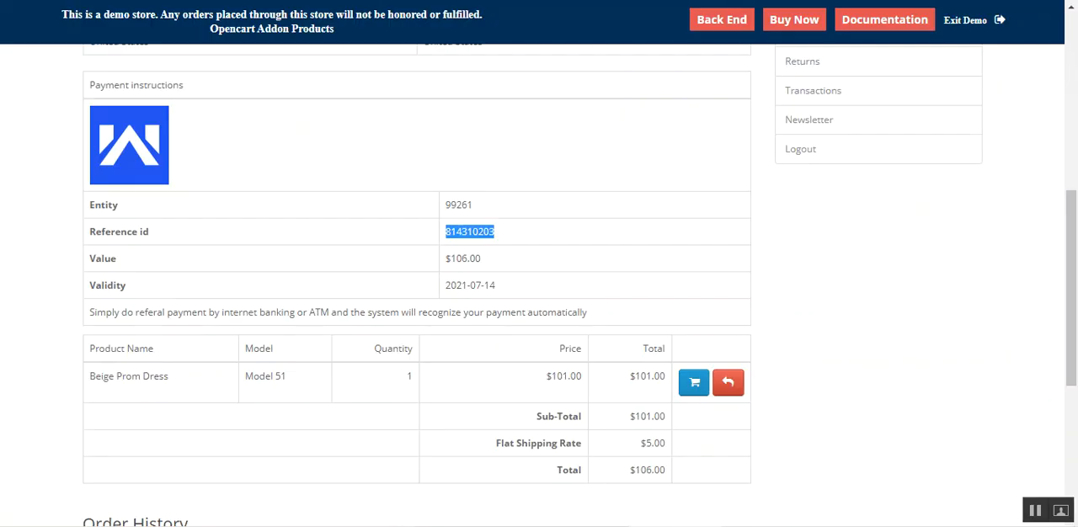
left_click(481, 245)
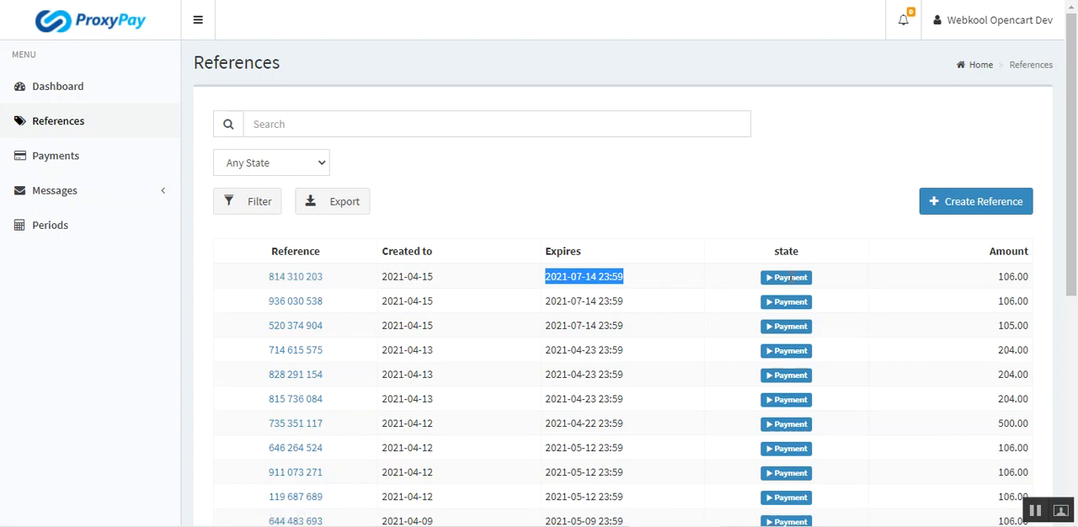
left_click_drag(1026, 282, 992, 283)
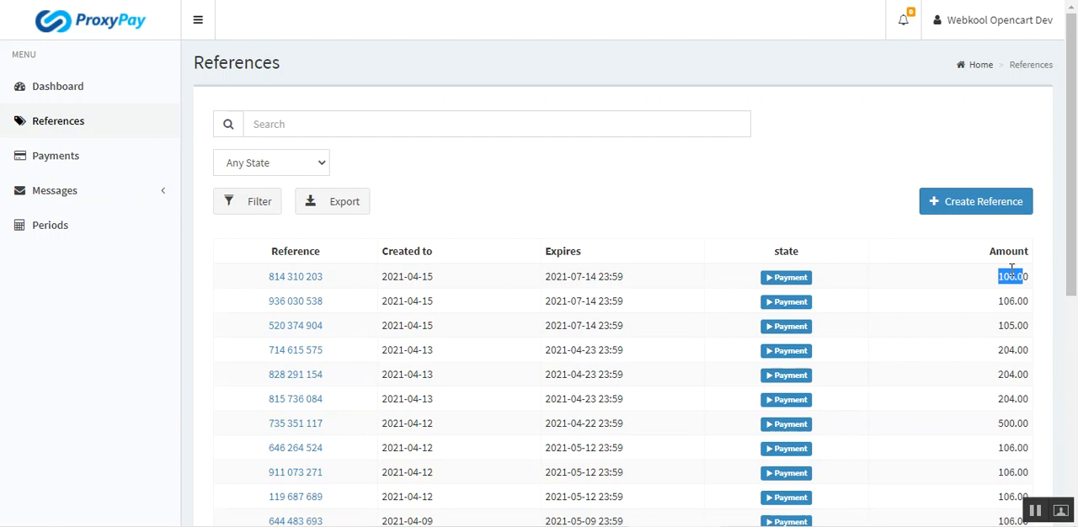
mouse_move(1075, 193)
left_mouse_down()
mouse_move(1076, 320)
mouse_move(1076, 190)
left_mouse_up()
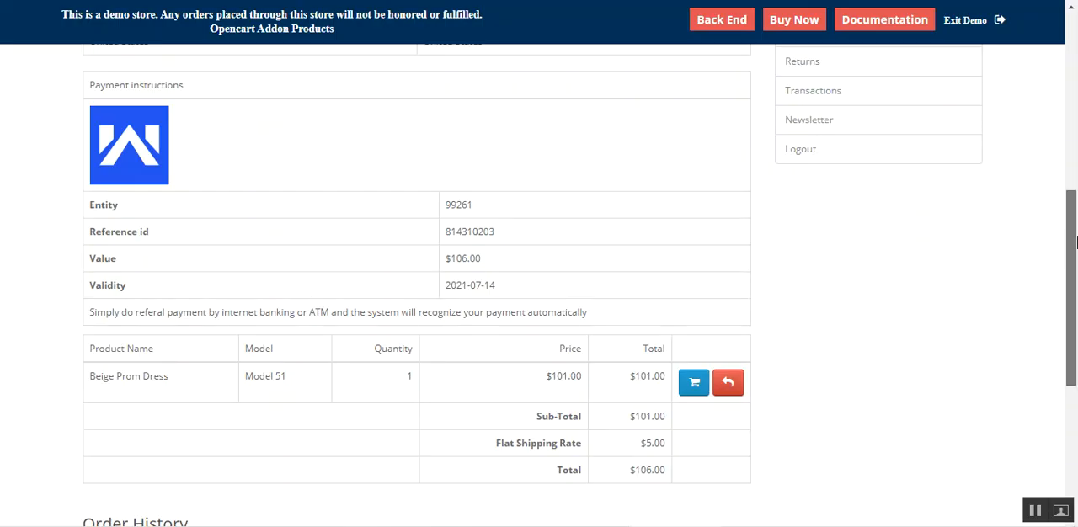
- Review the order's payment method and the reference id, value and validity in its payment instructions
left_click_drag(1074, 244, 1076, 99)
left_click_drag(1068, 160, 1075, 198)
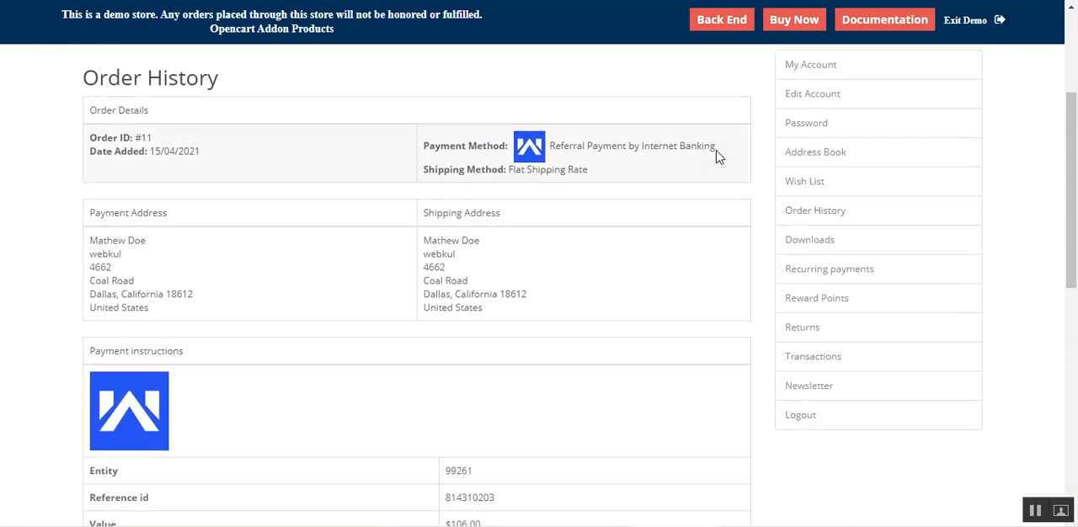
left_click_drag(1072, 158, 1071, 241)
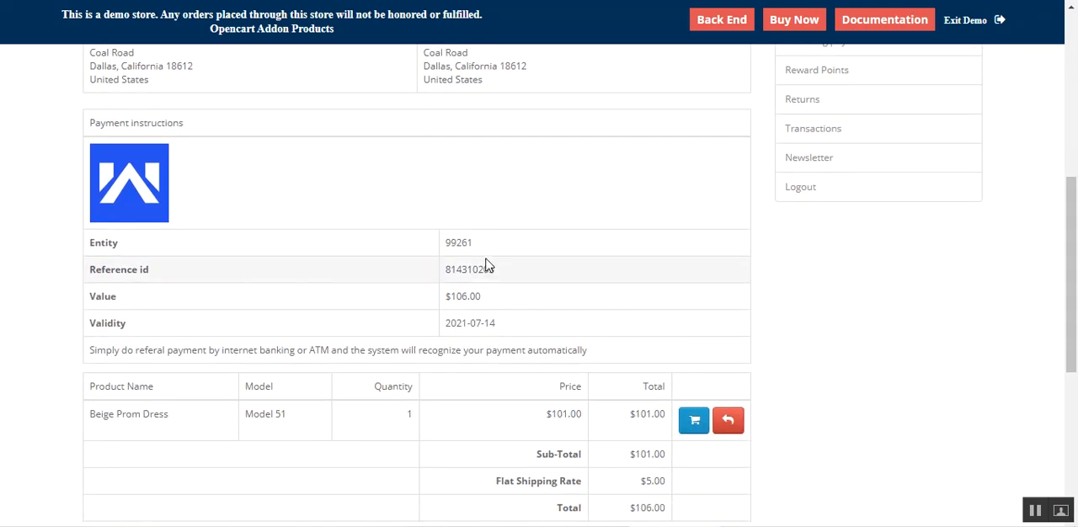
left_click_drag(497, 270, 443, 270)
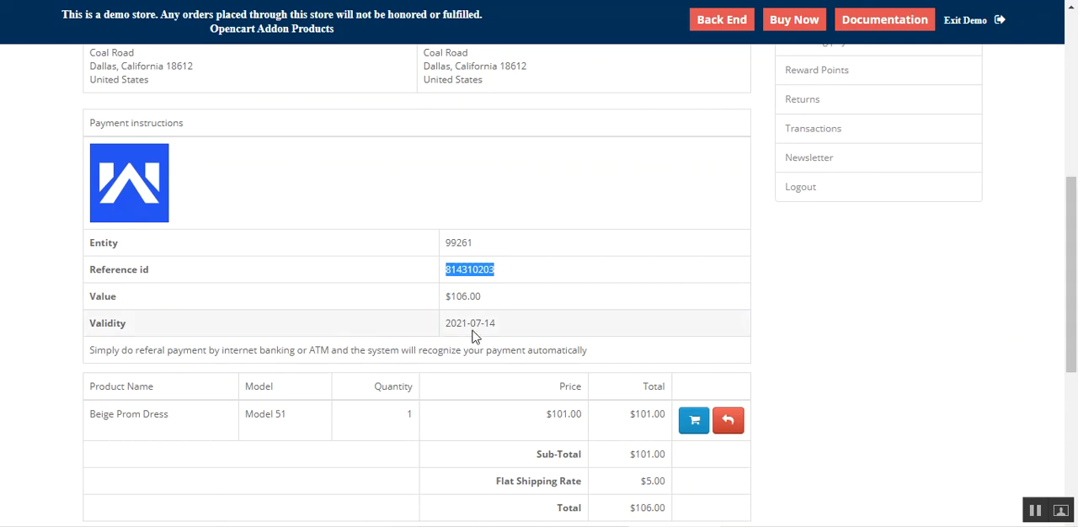
left_click_drag(1074, 305, 1075, 188)
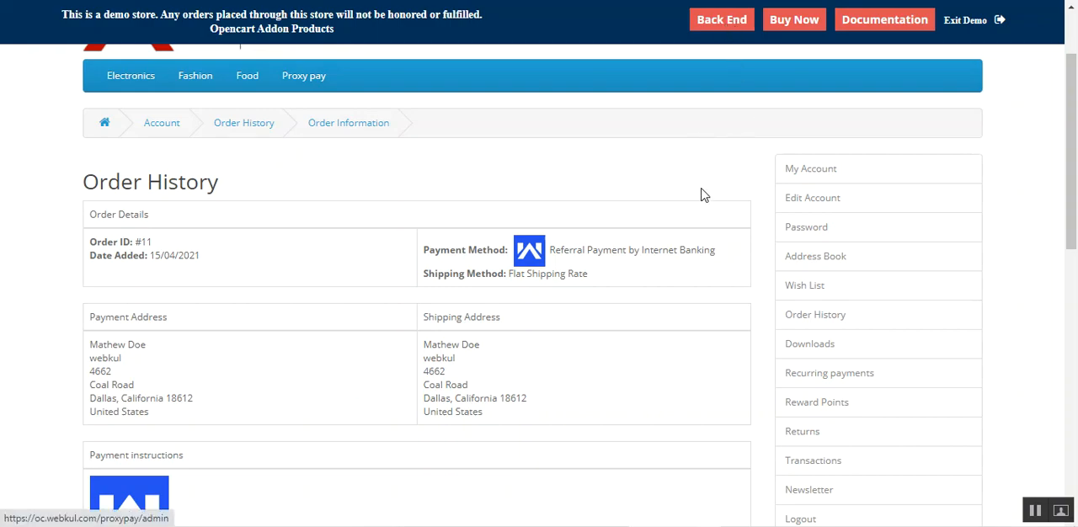
- Log out of the customer account and log in to the store's back end with the prefilled demo credentials
scroll(1075, 169, "up", 2)
left_click(712, 65)
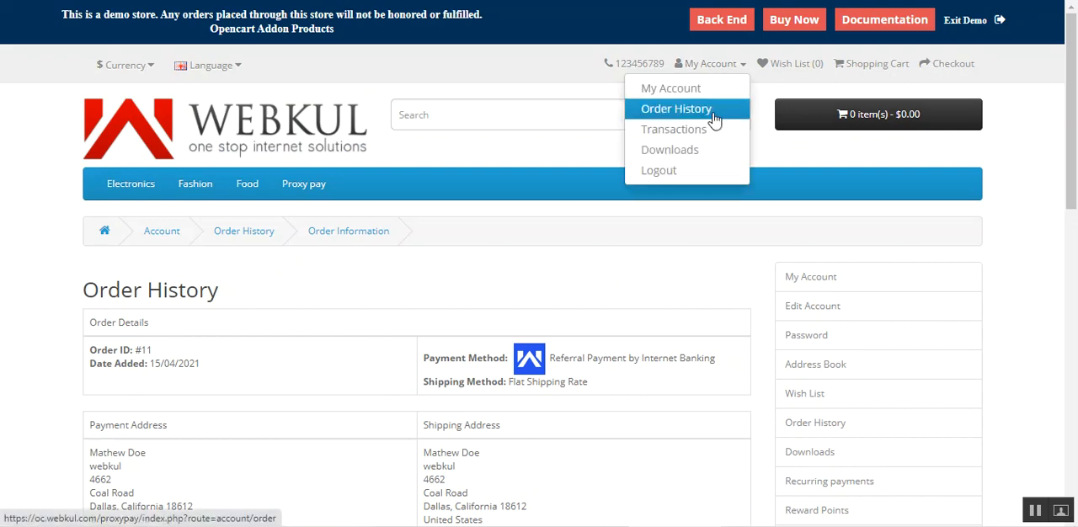
left_click(696, 172)
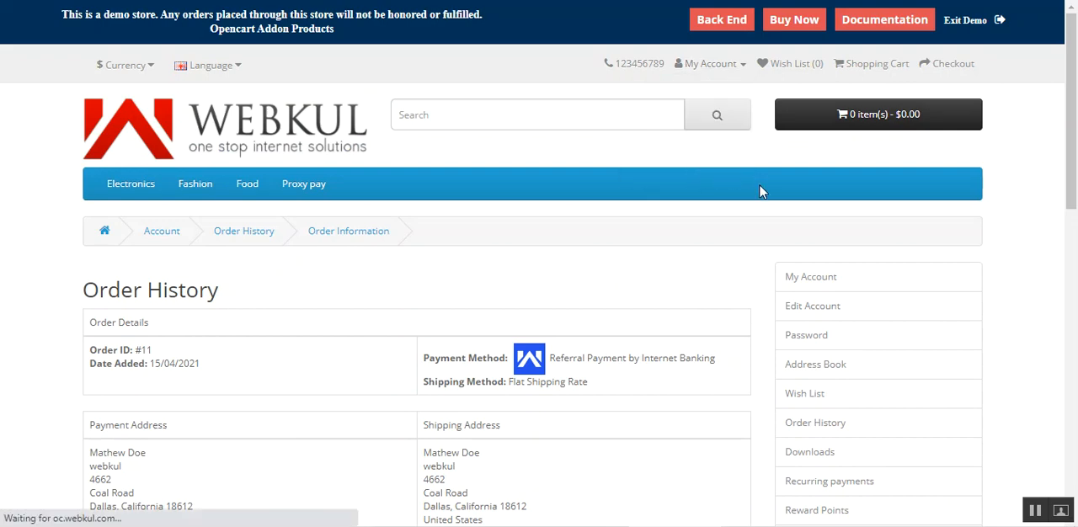
left_click(722, 19)
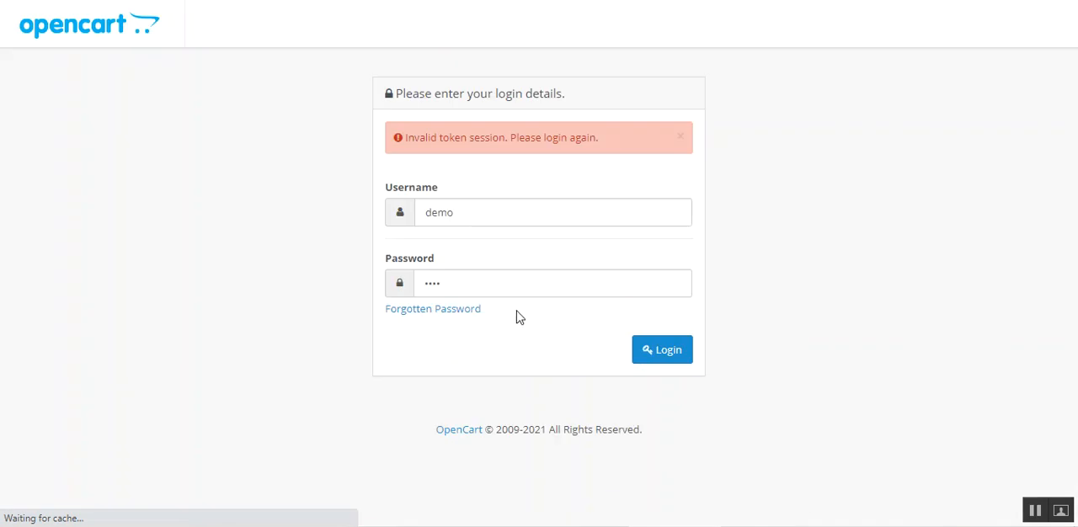
left_click(668, 352)
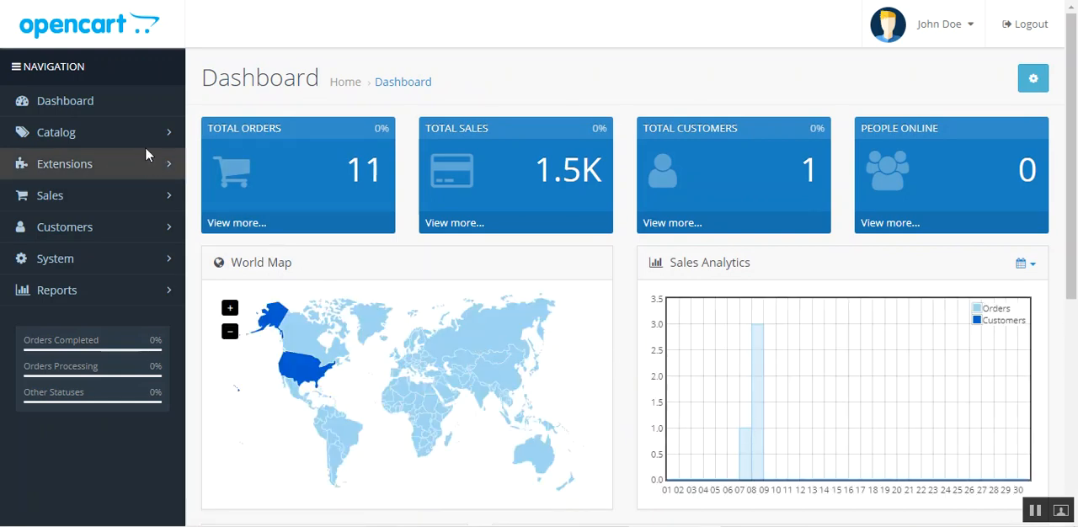
- Filter the extension list to Payments and open the Webkul ProxyPay Payment extension for editing
left_click(163, 169)
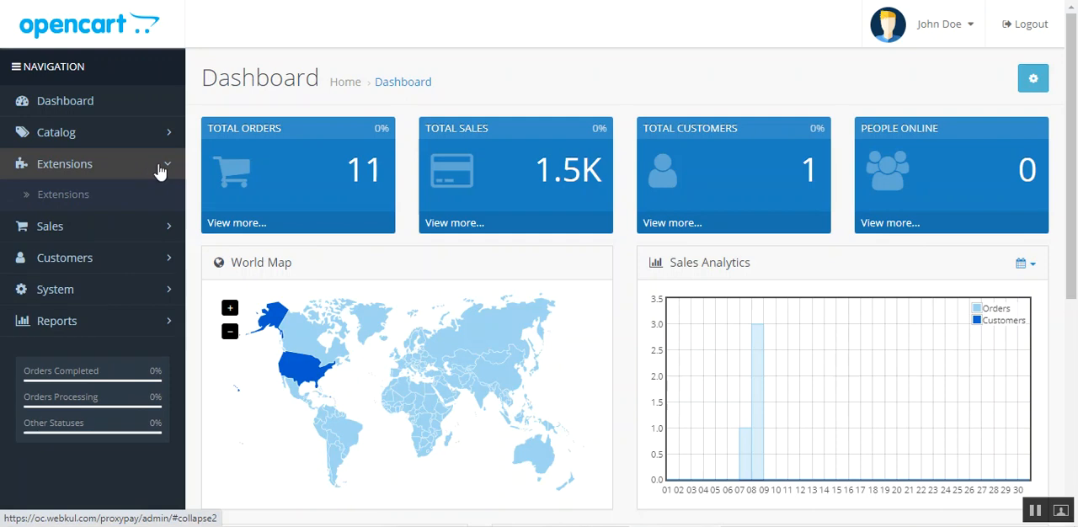
left_click(91, 202)
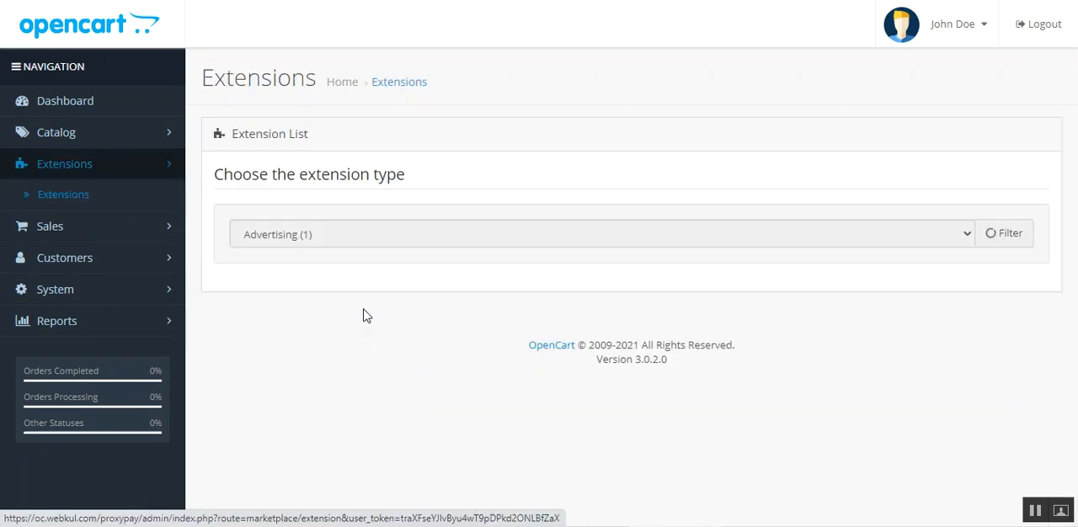
left_click(348, 245)
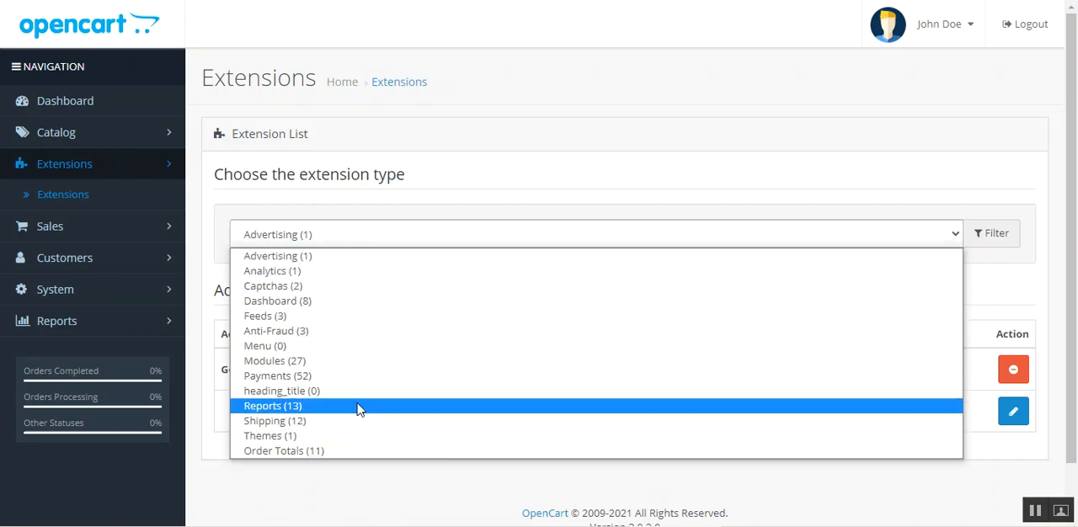
left_click(379, 381)
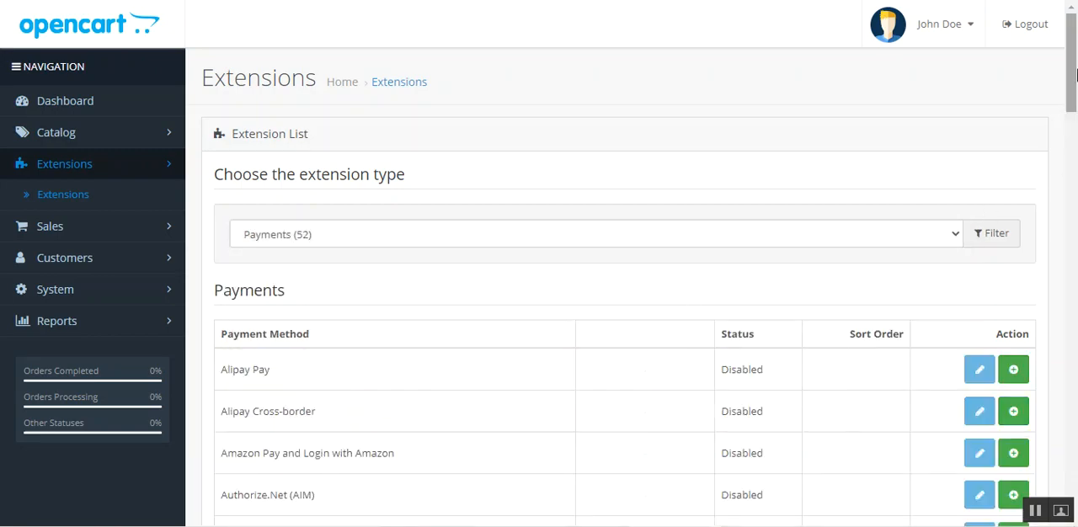
left_click_drag(1074, 72, 1043, 470)
left_click_drag(231, 358, 346, 357)
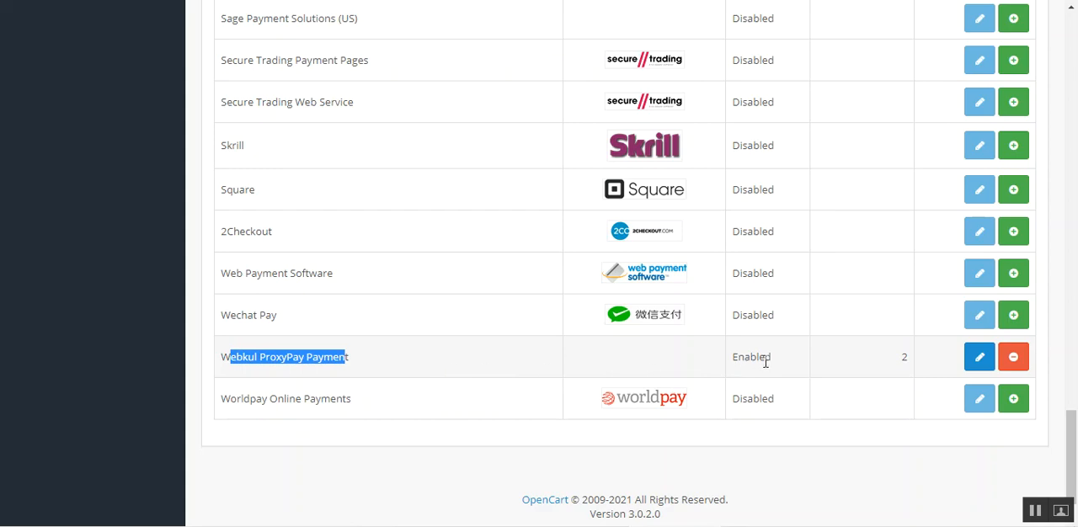
left_click(980, 362)
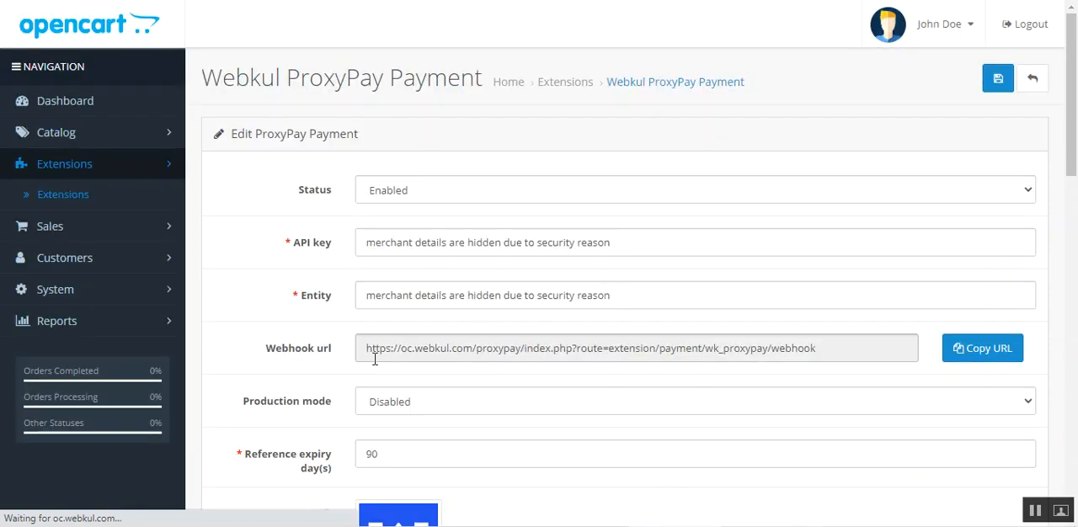
- Review the ProxyPay extension's settings, from status, webhook URL and production mode to reference expiry, payment logo and mail options
left_click_drag(214, 76, 467, 79)
left_click_drag(1068, 159, 1068, 190)
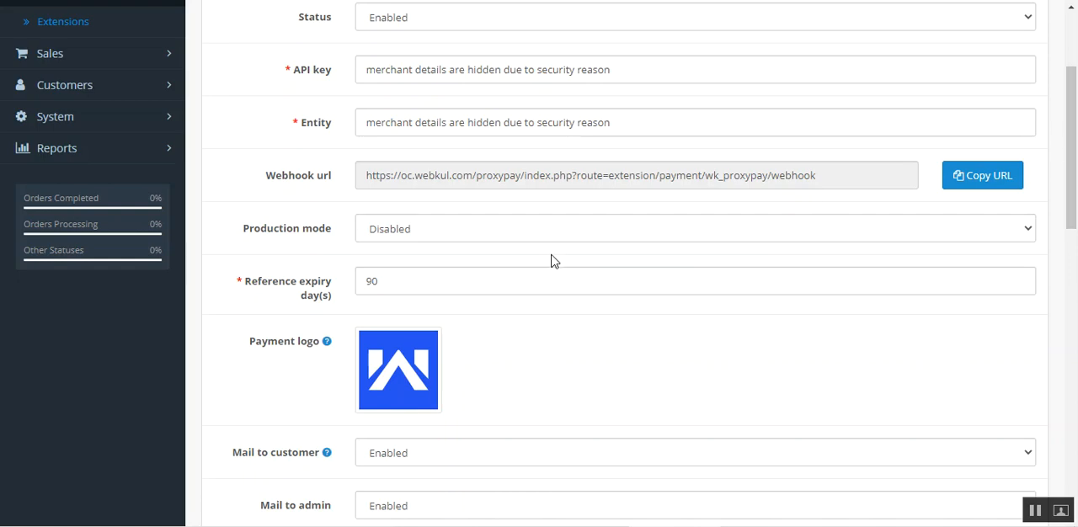
scroll(1060, 188, "up", 3)
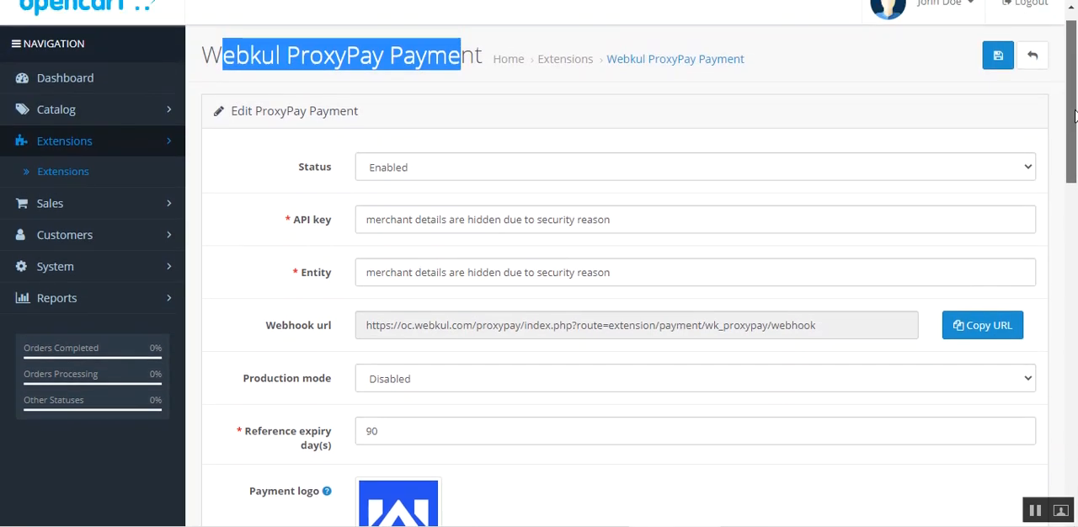
left_click(402, 84)
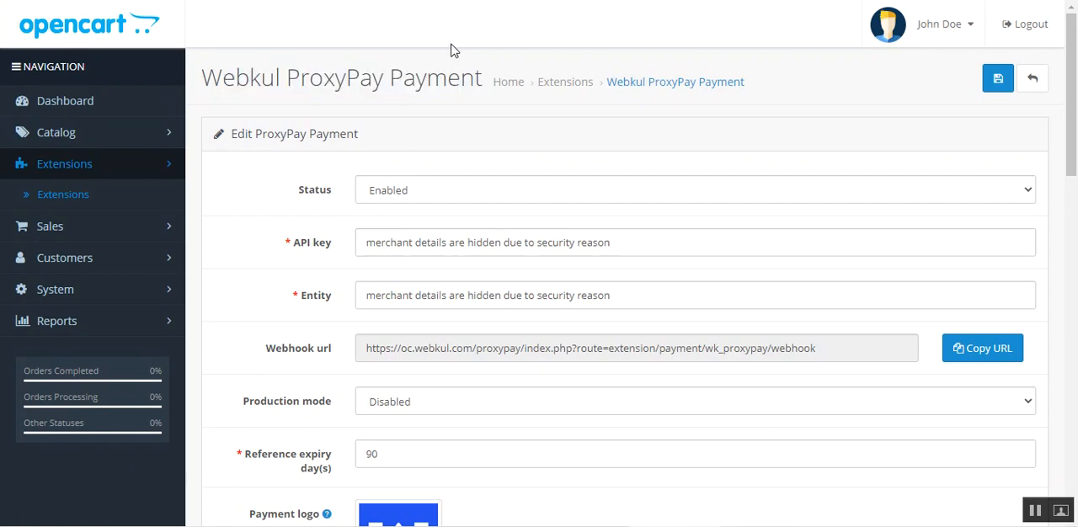
- Open the admin's sales orders list and dismiss the browser's password warning
left_click(124, 236)
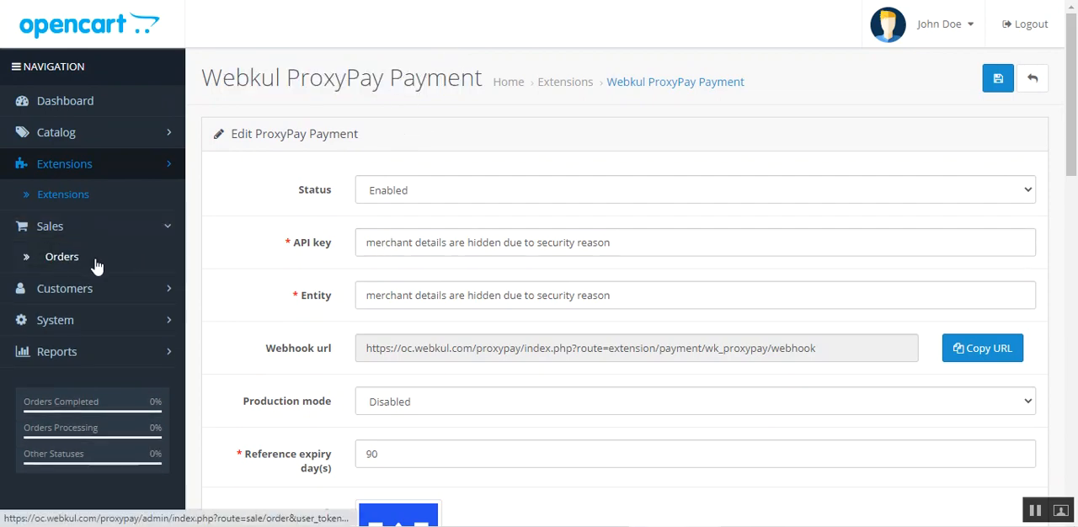
left_click(97, 266)
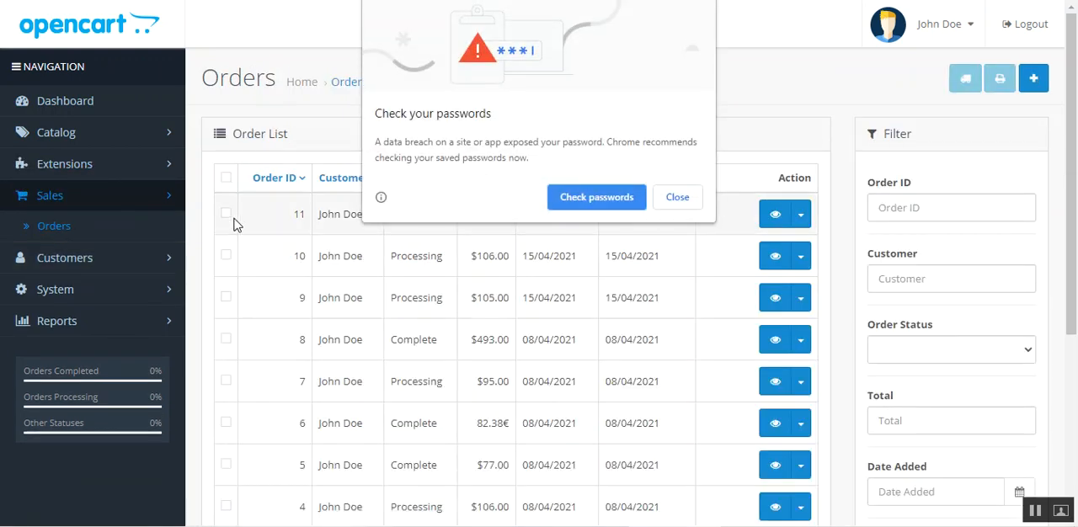
left_click(668, 199)
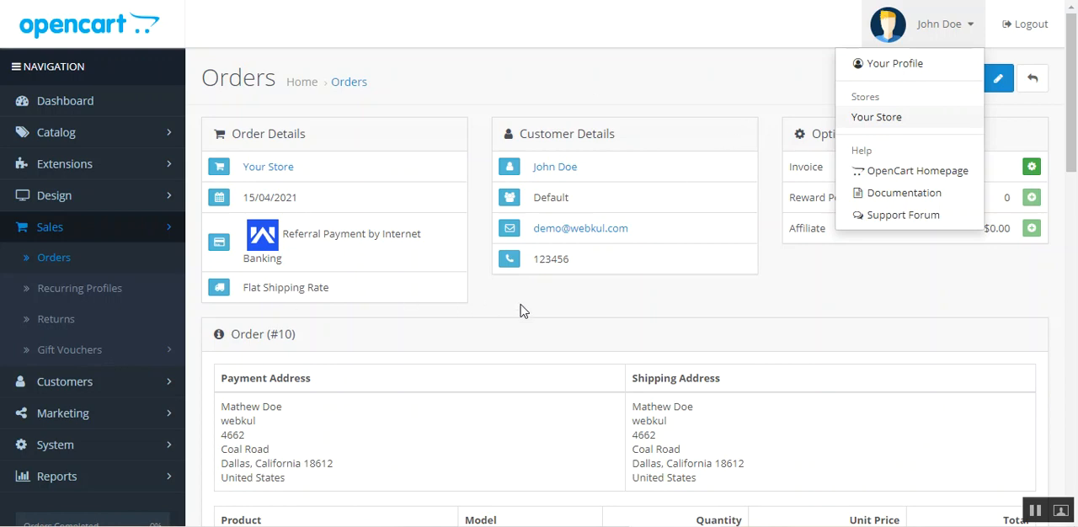
- Return from the other order's page to the orders list and open the newest order's details
left_click(407, 299)
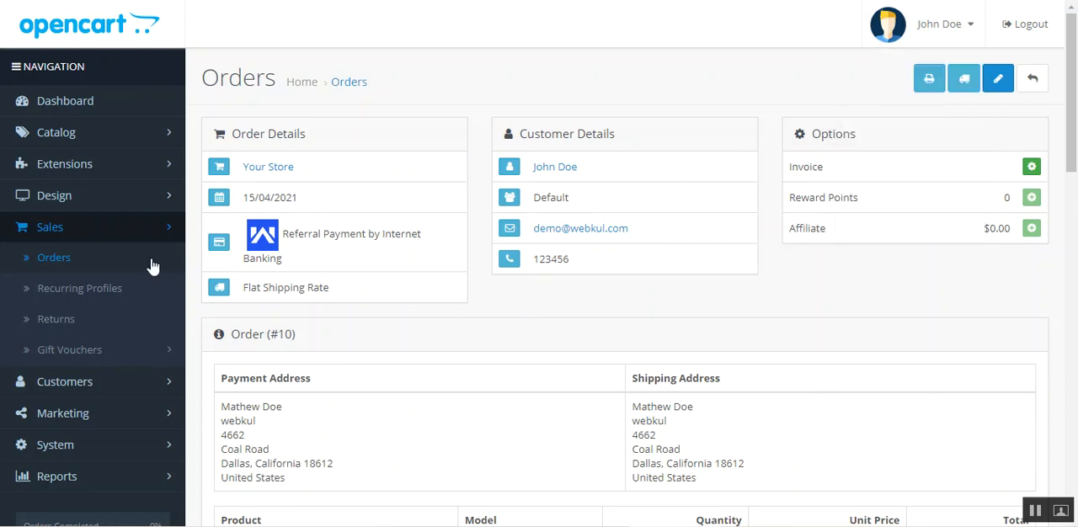
left_click(119, 257)
left_click(666, 352)
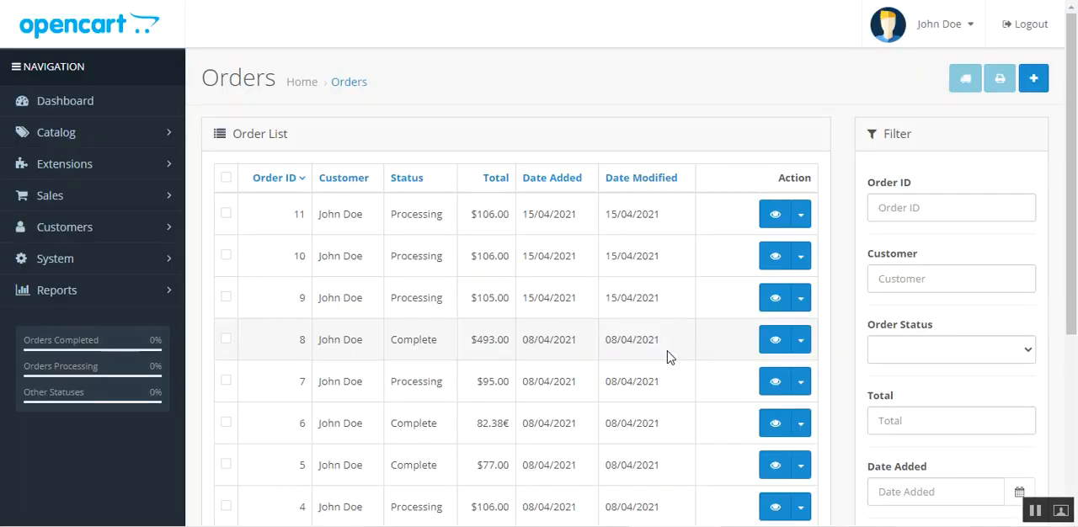
left_click(776, 217)
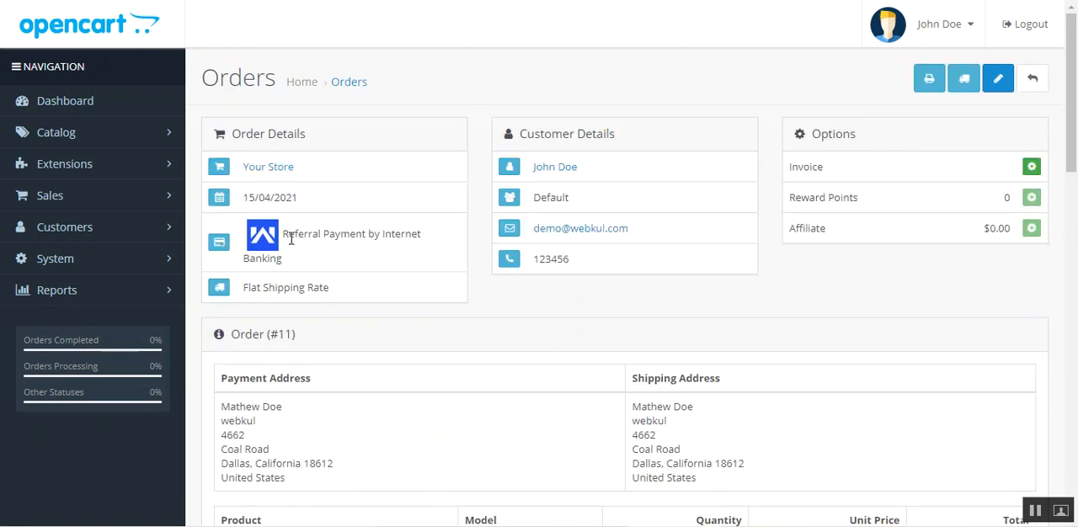
- Examine the order's payment method and its payment instructions, including the entity, reference id, value and validity
left_click_drag(288, 234, 438, 284)
left_click(438, 311)
scroll(1076, 205, "down", 6)
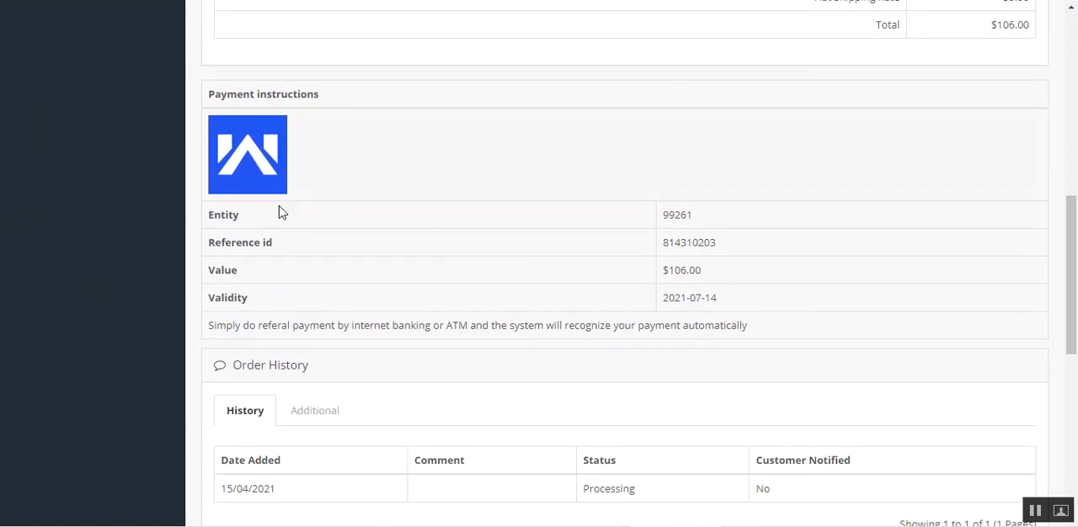
left_click_drag(214, 216, 301, 297)
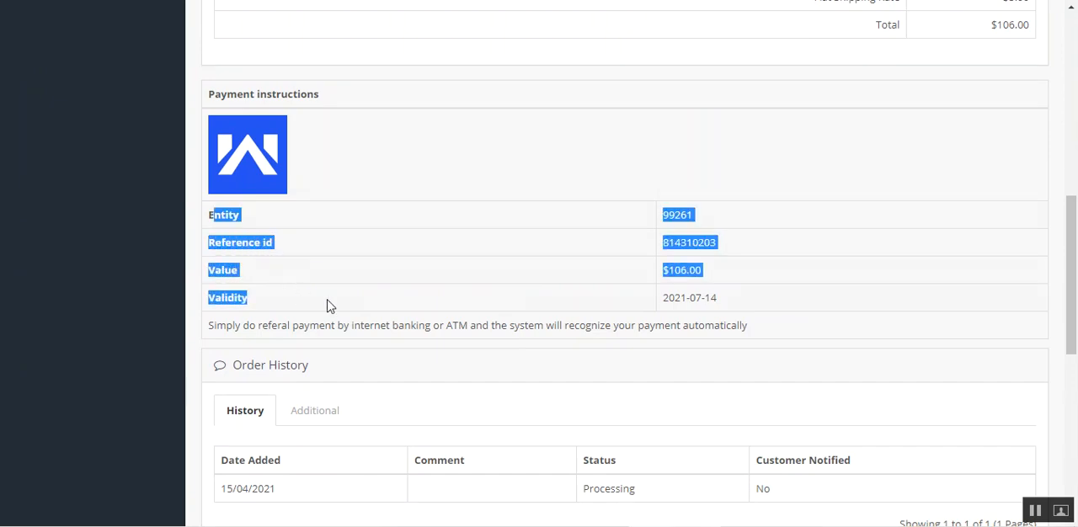
left_click(578, 318)
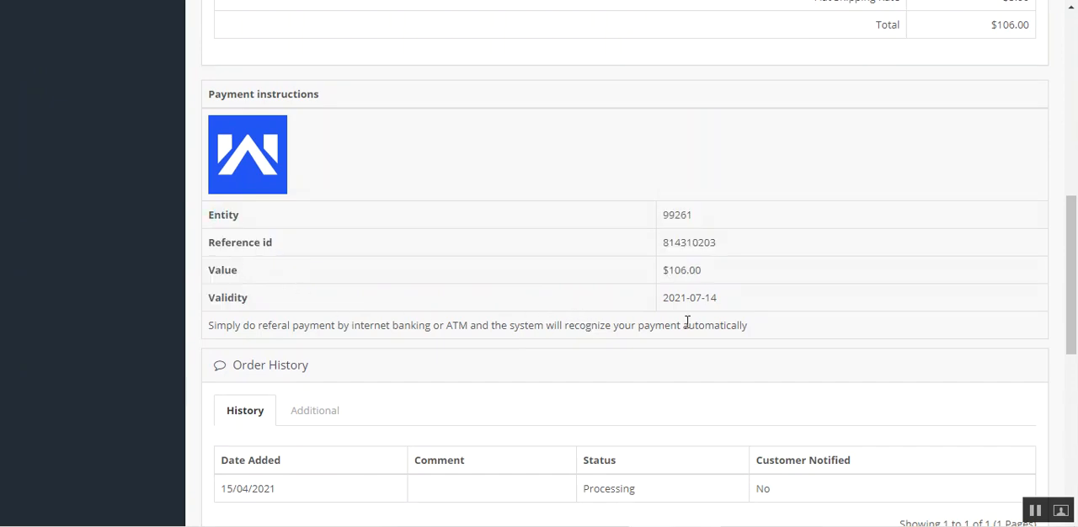
left_click_drag(717, 243, 674, 260)
left_click_drag(718, 298, 672, 301)
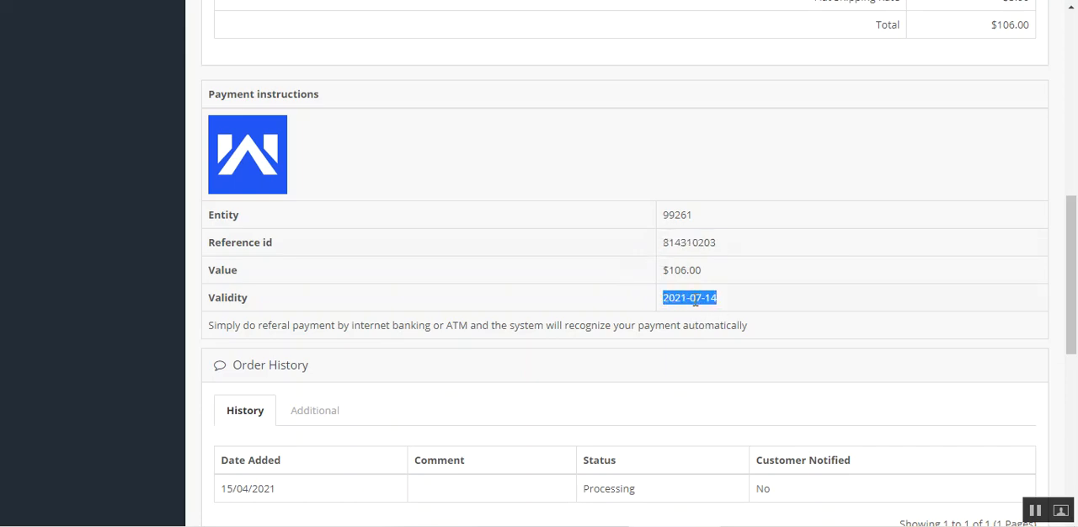
left_click(730, 301)
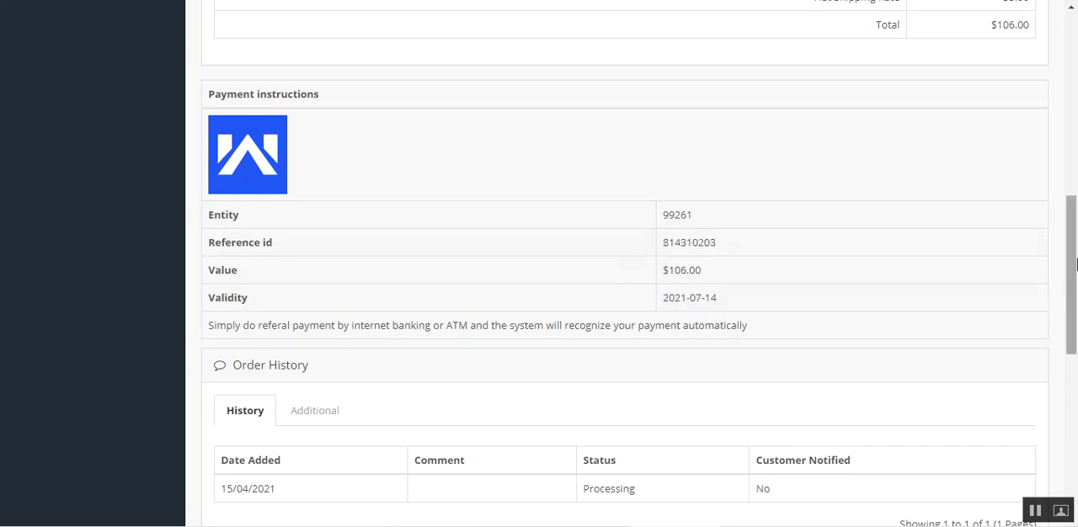
left_click_drag(1075, 247, 1075, 68)
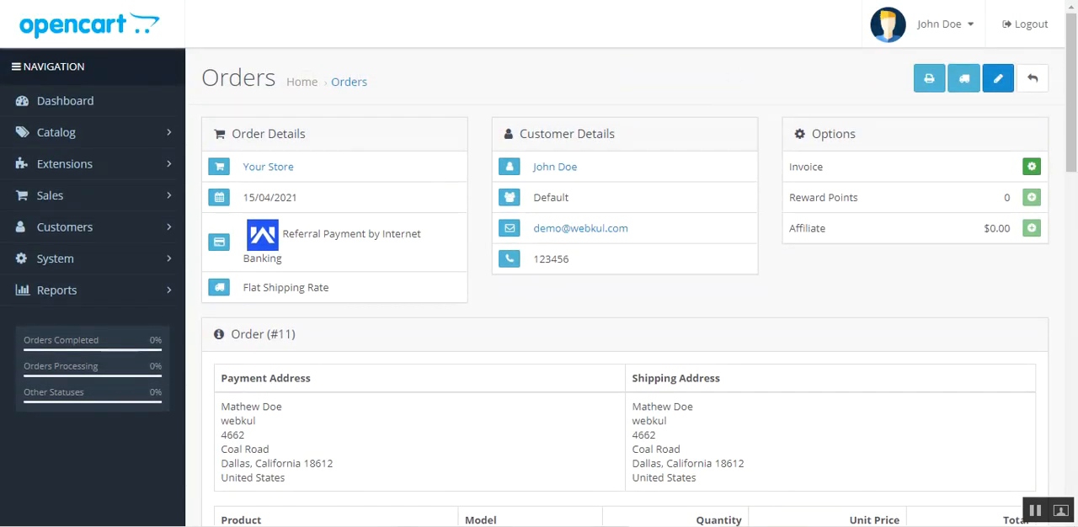
- Filter the extensions list to Payments and open the Webkul ProxyPay Payment extension for editing
left_click(107, 164)
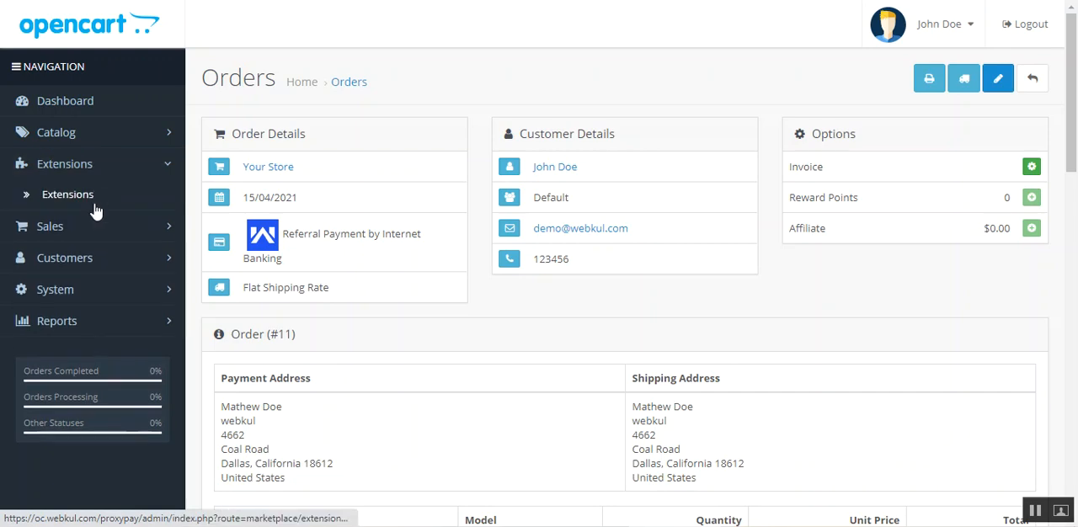
left_click(96, 197)
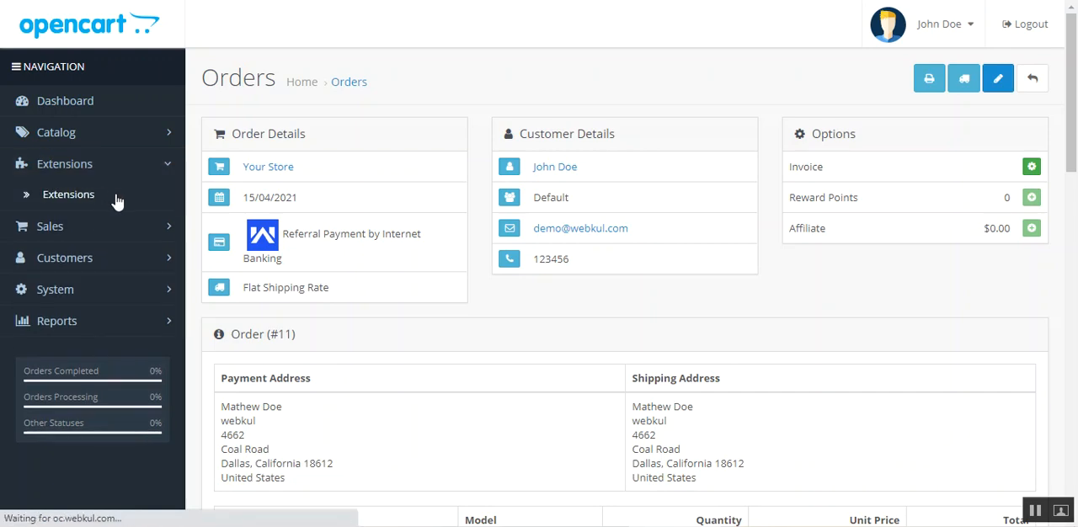
left_click(405, 243)
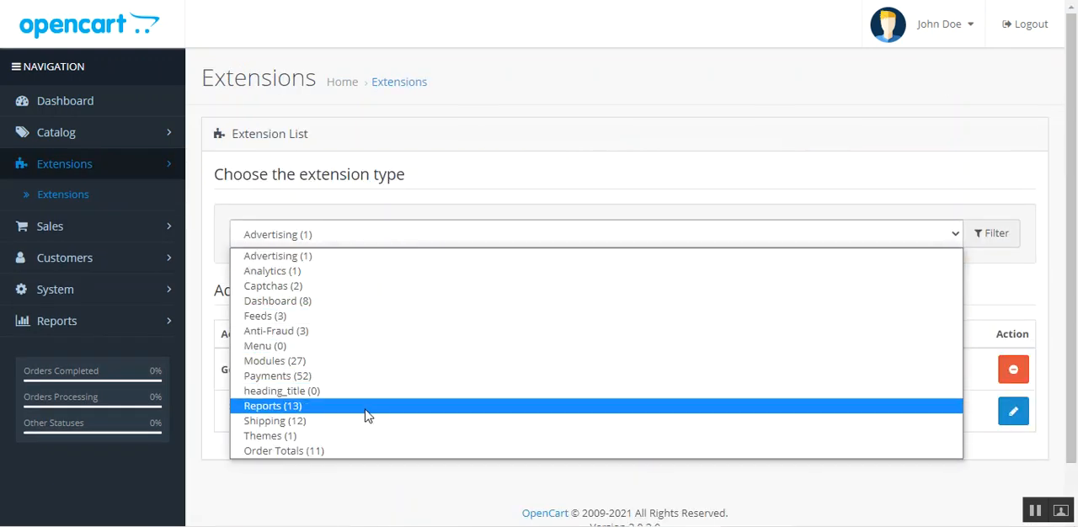
left_click(360, 378)
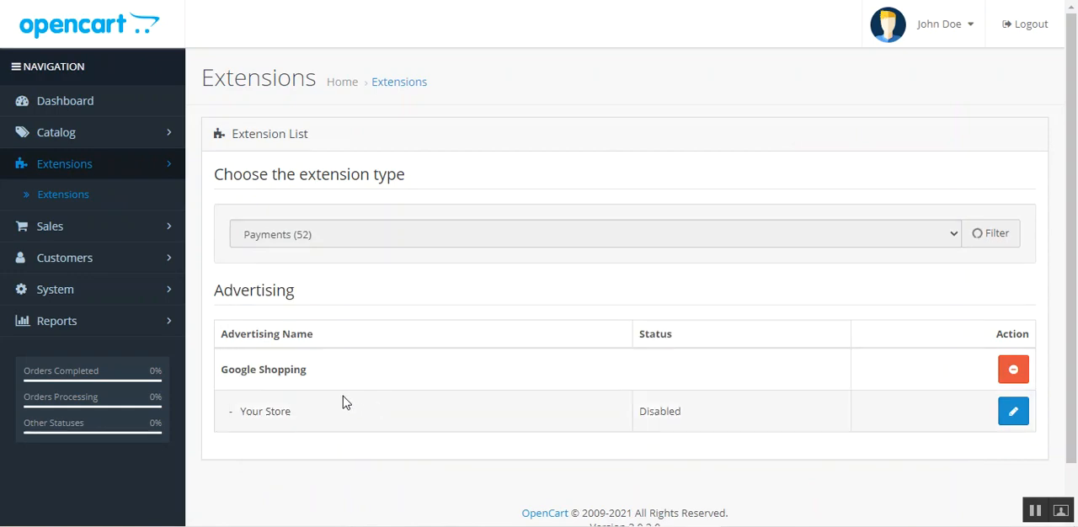
scroll(343, 413, "down", 20)
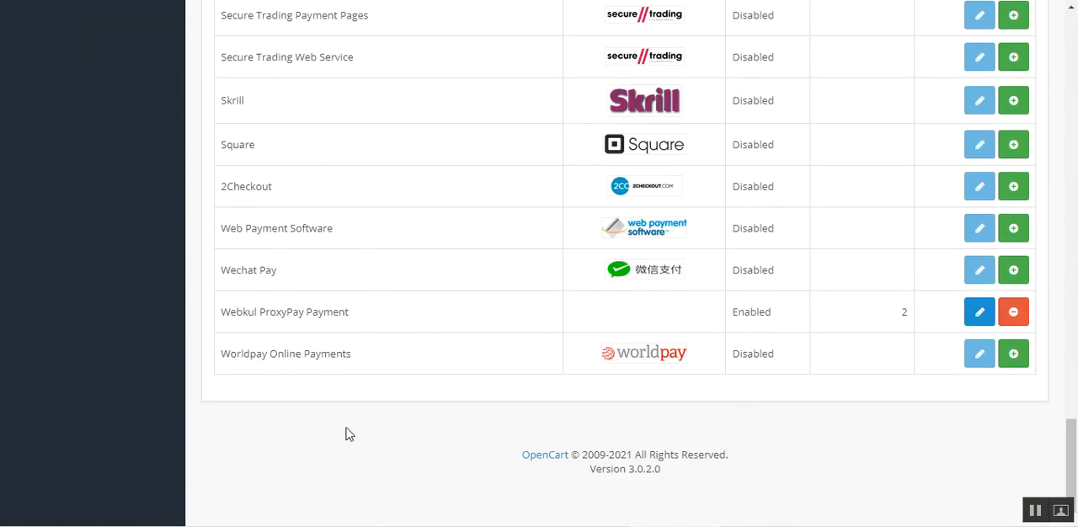
left_click_drag(236, 312, 404, 340)
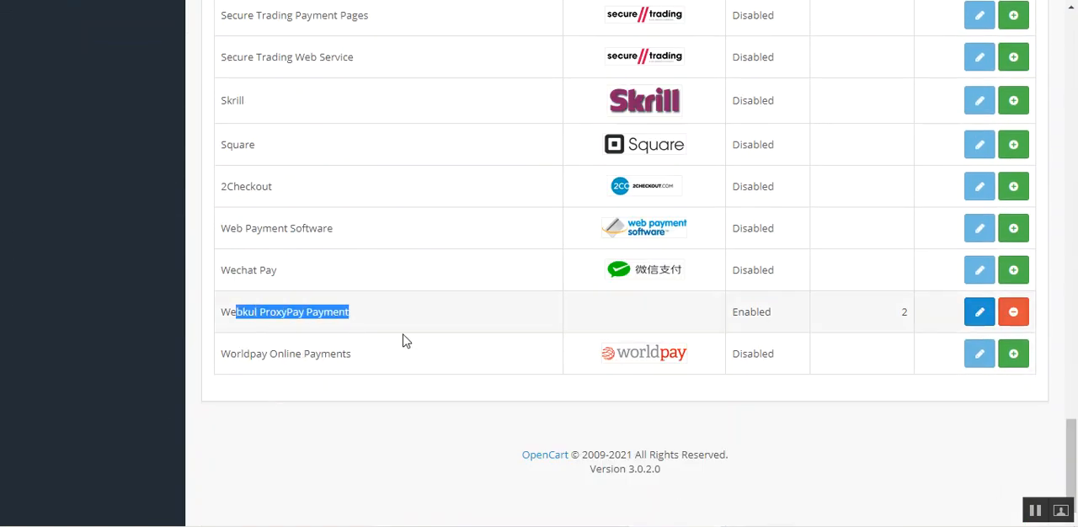
left_click(980, 319)
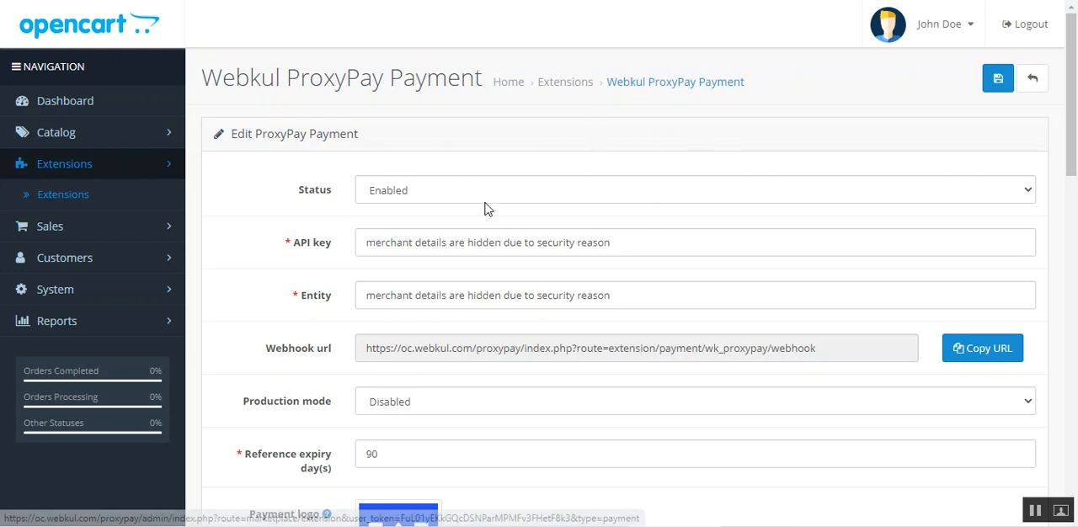
- Examine the extension's status options and its API key and entity fields, dismissing the browser's password warning
left_click(462, 194)
left_click(439, 228)
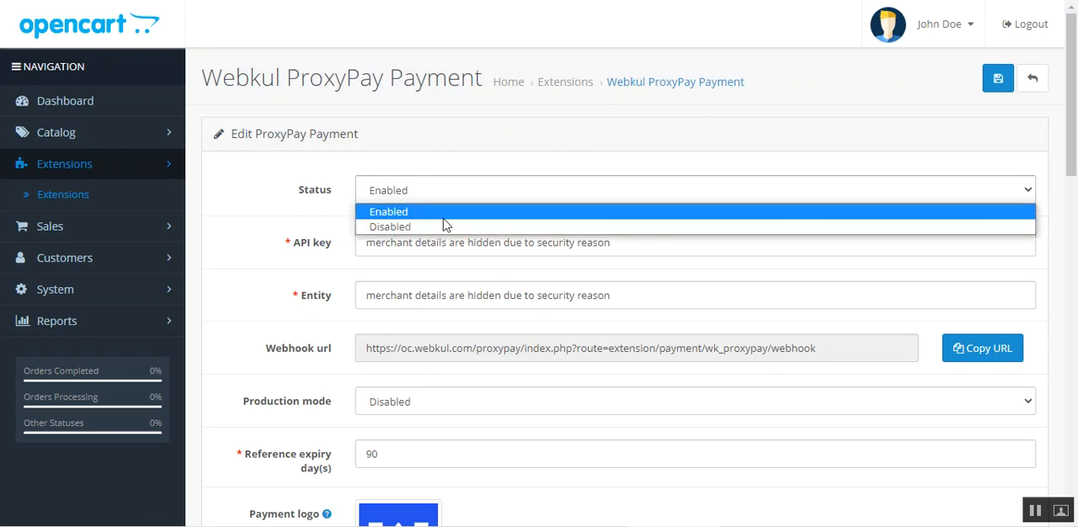
left_click(453, 181)
left_click(474, 131)
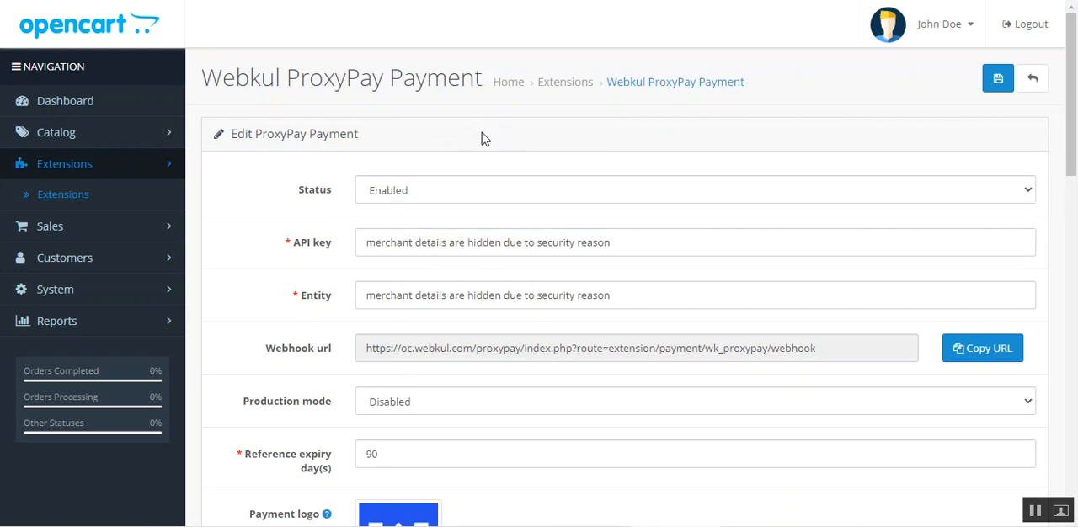
left_click_drag(301, 244, 327, 246)
left_click_drag(302, 299, 335, 310)
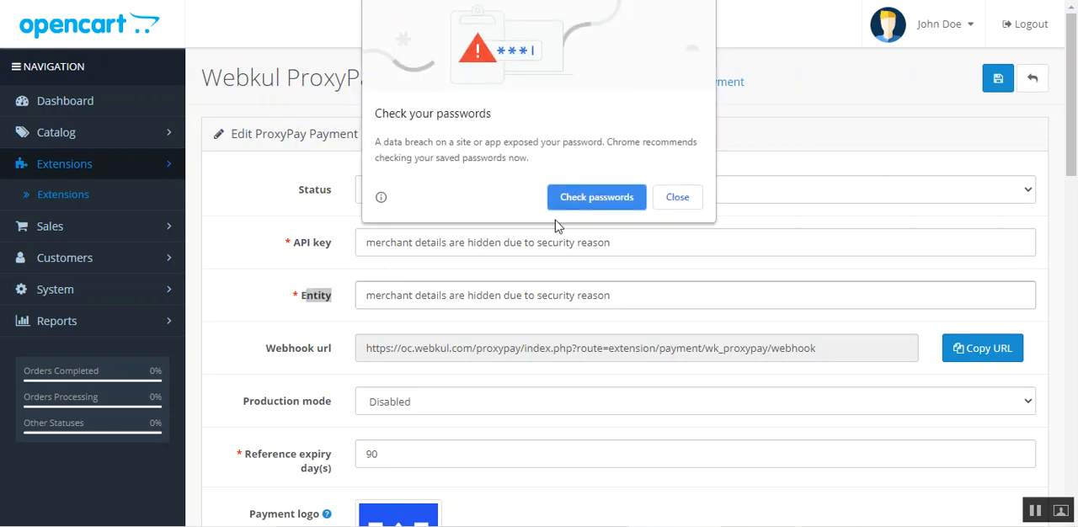
left_click(677, 197)
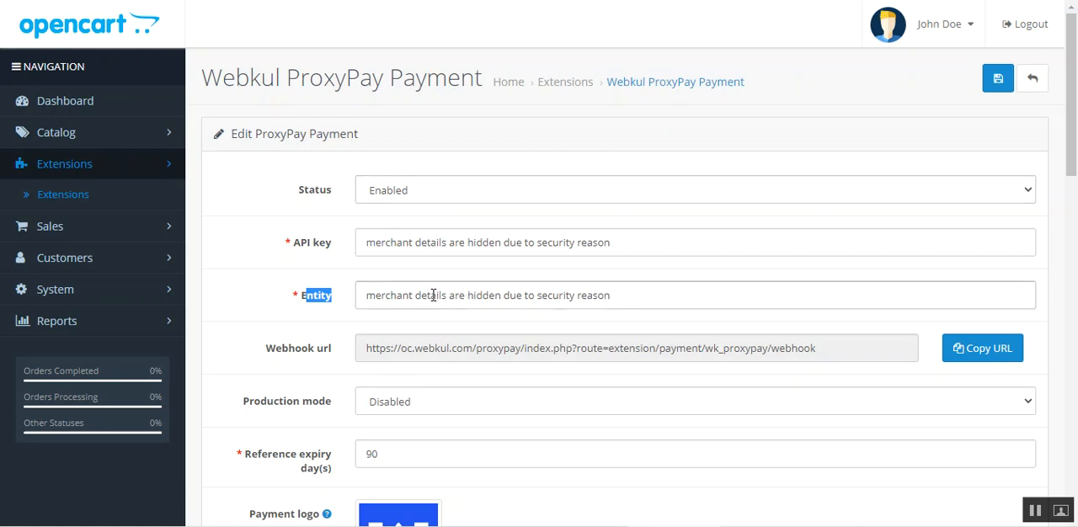
left_click(341, 297)
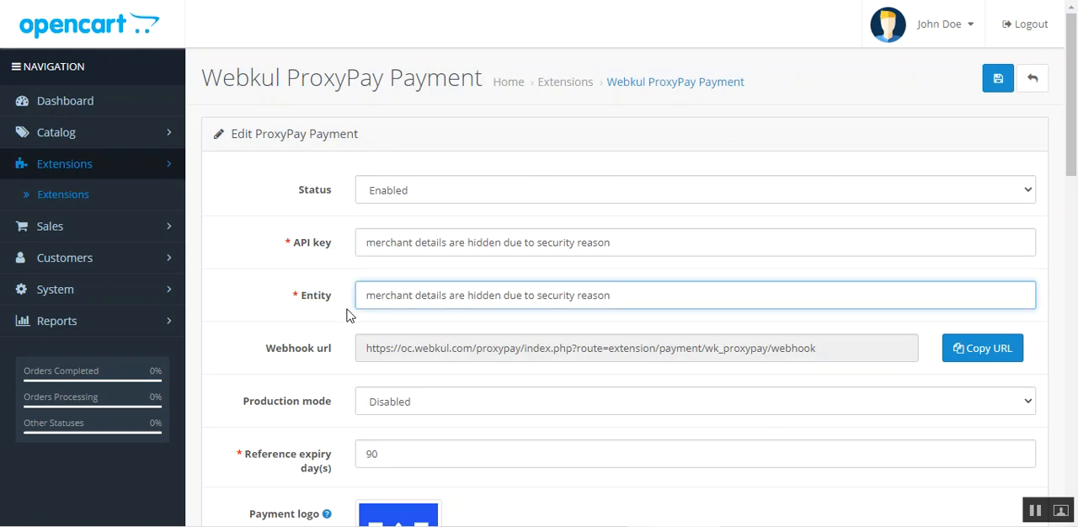
- Check the production mode options and set production mode to Enabled
scroll(350, 316, "down", 3)
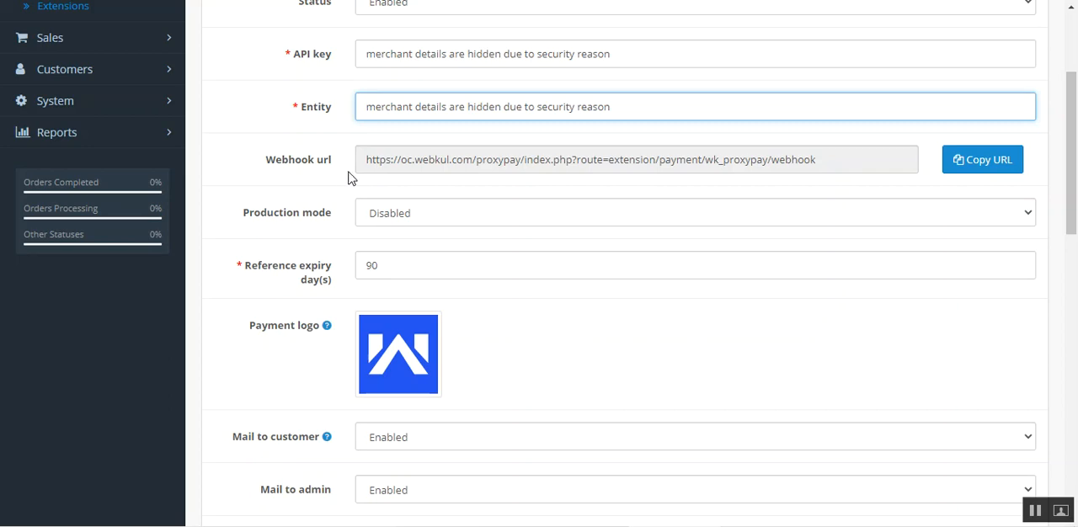
left_click(434, 221)
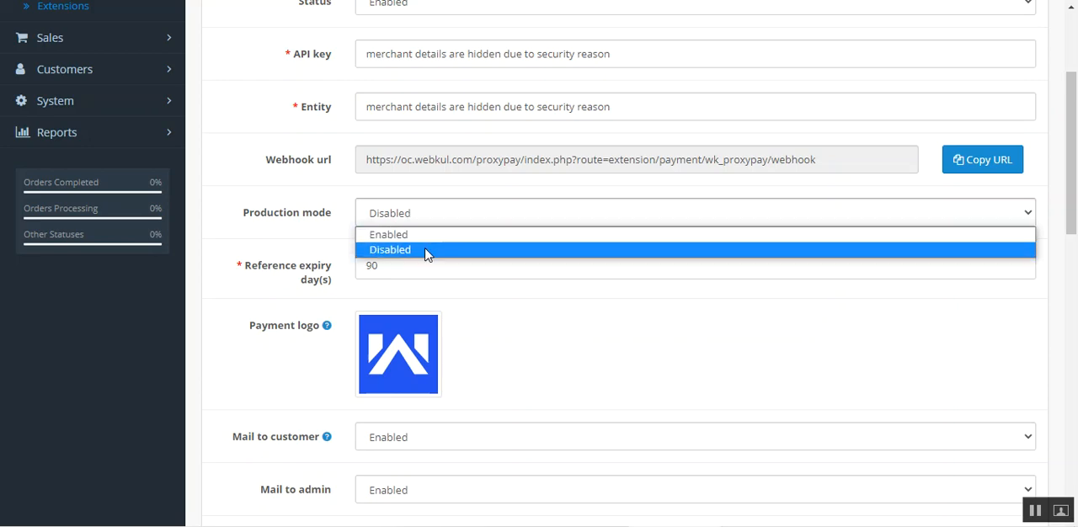
left_click(302, 229)
left_click(321, 229)
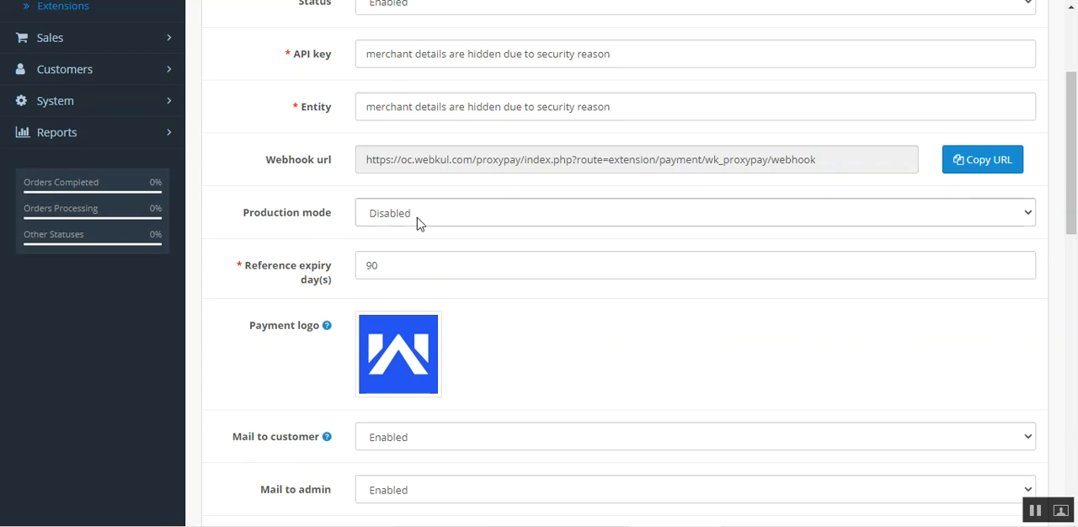
left_click(417, 217)
left_click(412, 237)
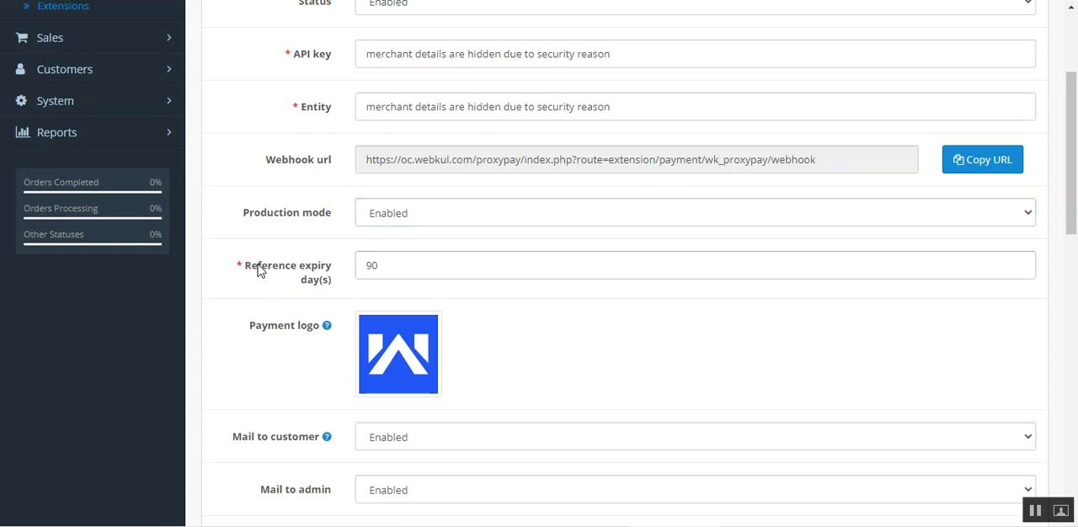
- Examine the reference expiry days and payment logo settings
left_click_drag(258, 270, 331, 287)
left_click(342, 295)
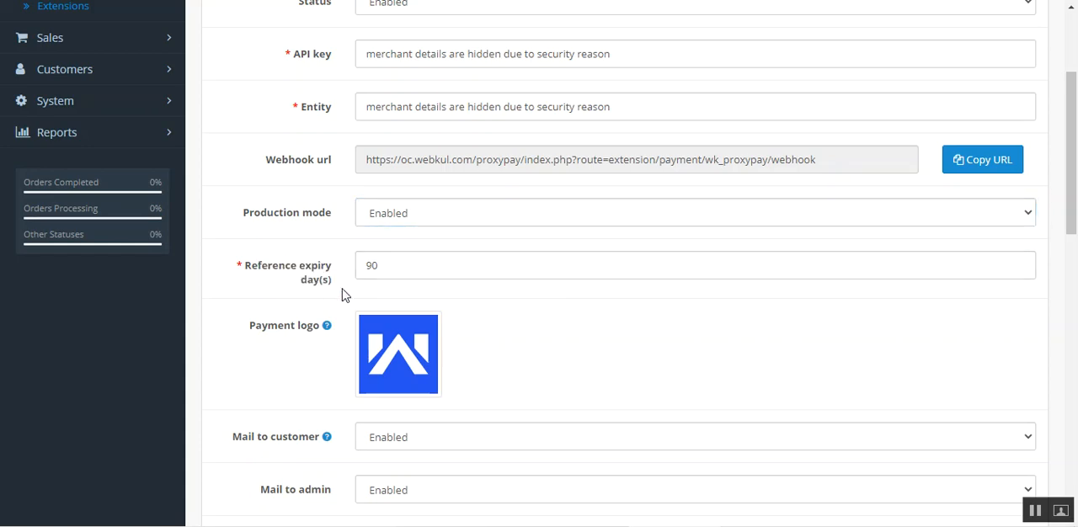
left_click(404, 268)
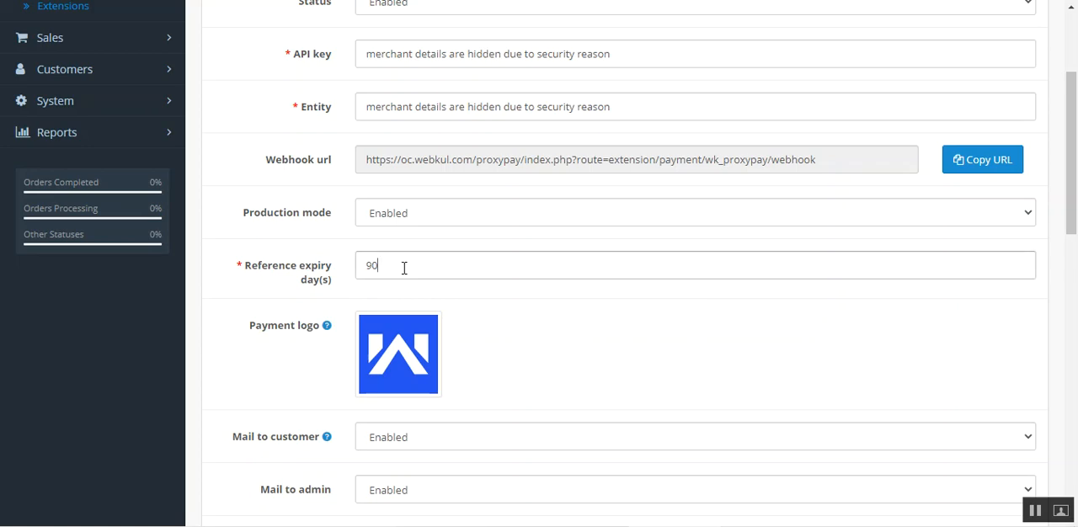
left_click_drag(403, 268, 354, 272)
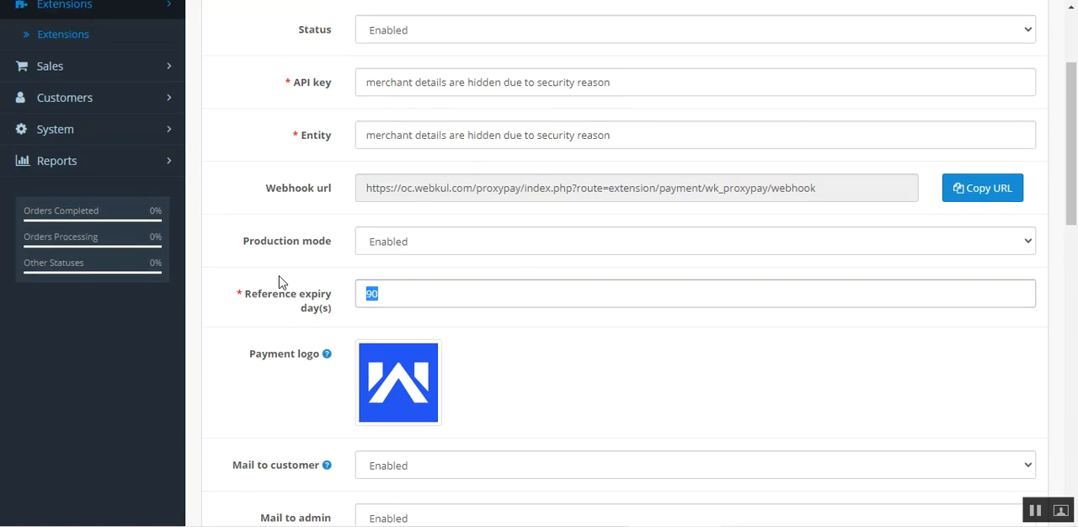
scroll(278, 281, "up", 1)
scroll(278, 282, "down", 1)
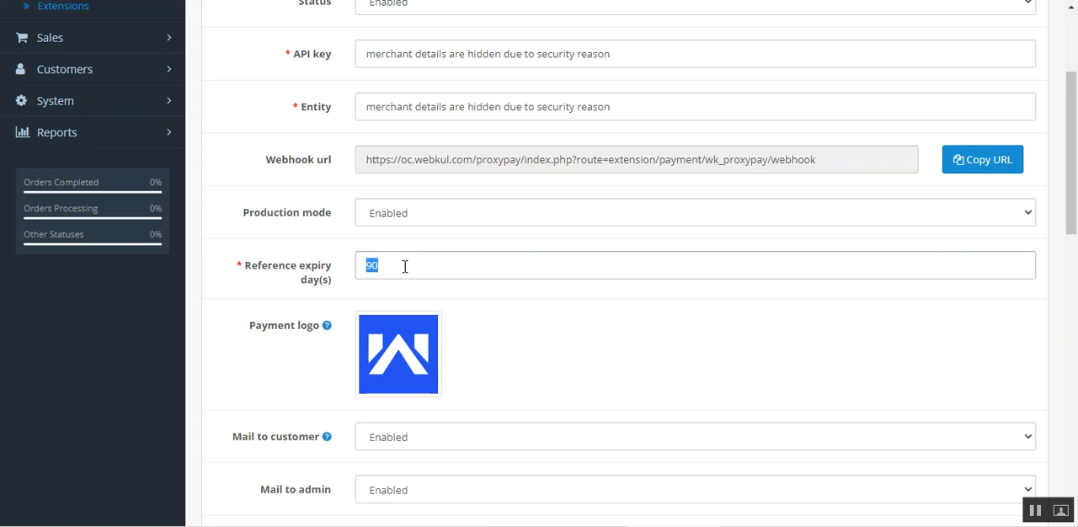
left_click_drag(255, 326, 320, 329)
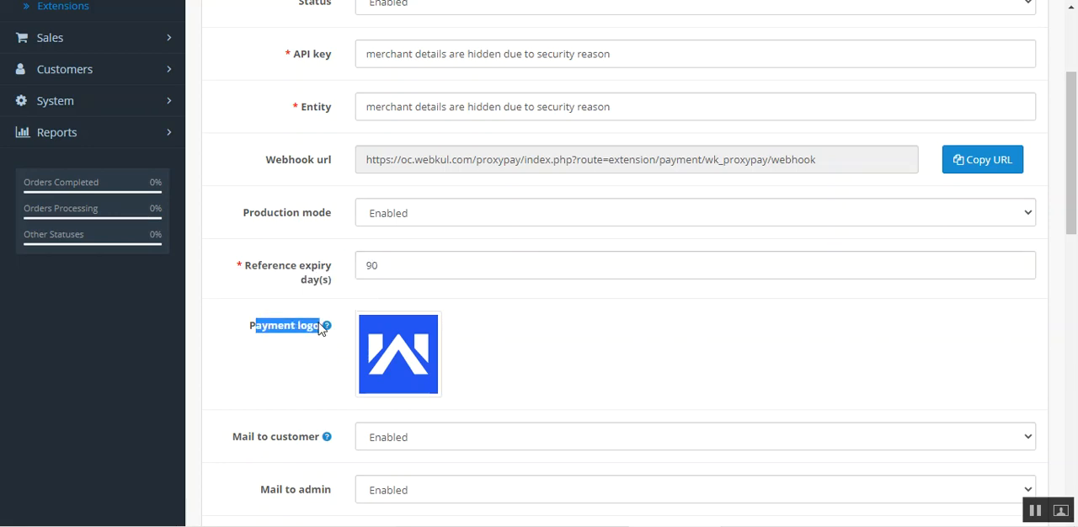
- Examine the mail to customer and mail to admin settings, including the customer mail's help text and the available options
scroll(1073, 229, "down", 3)
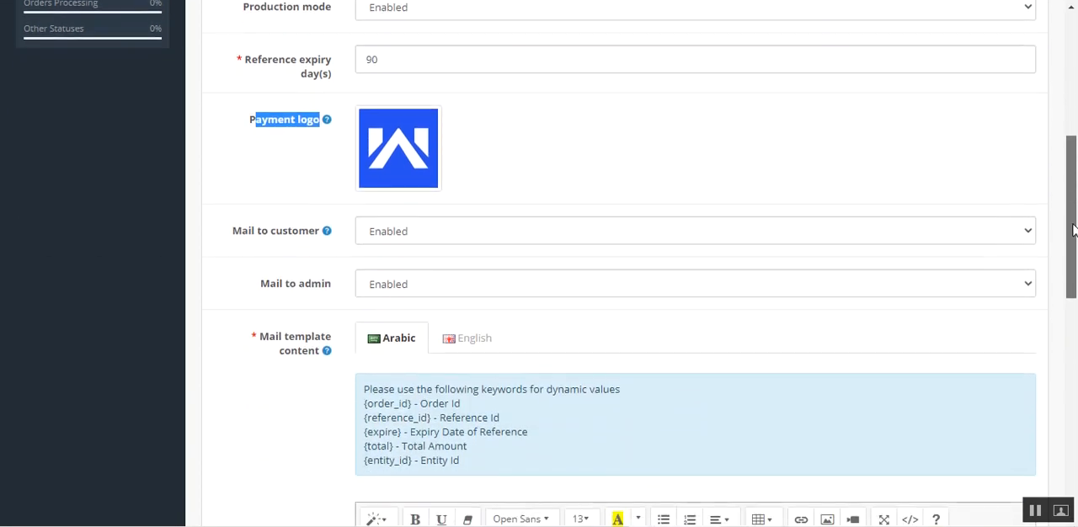
scroll(1073, 229, "down", 1)
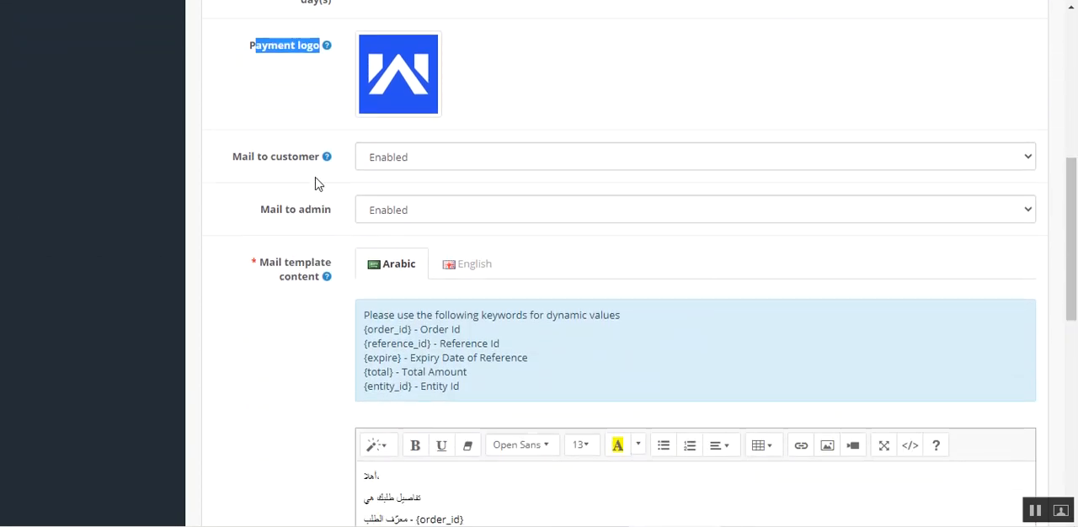
mouse_move(257, 166)
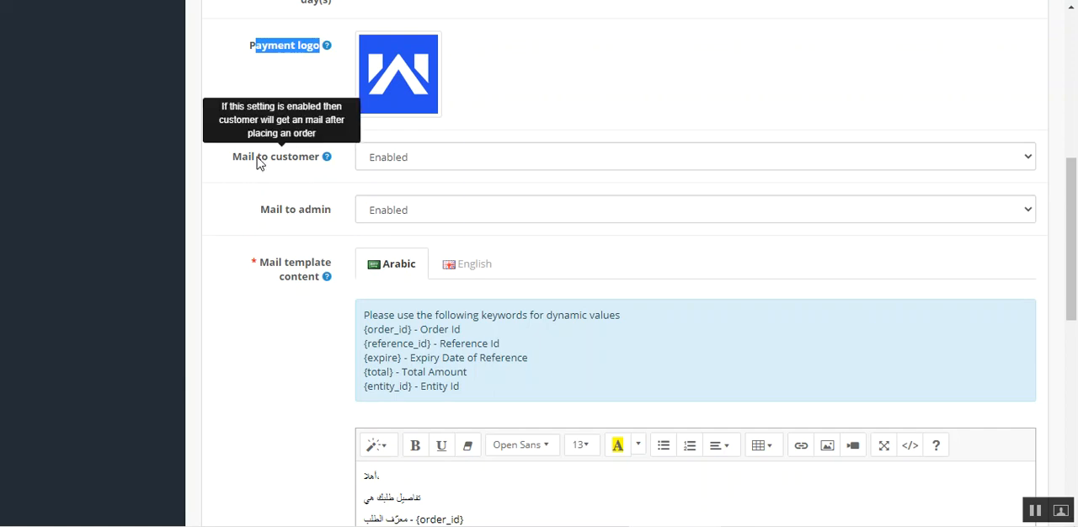
left_click_drag(258, 164, 299, 161)
left_click(430, 165)
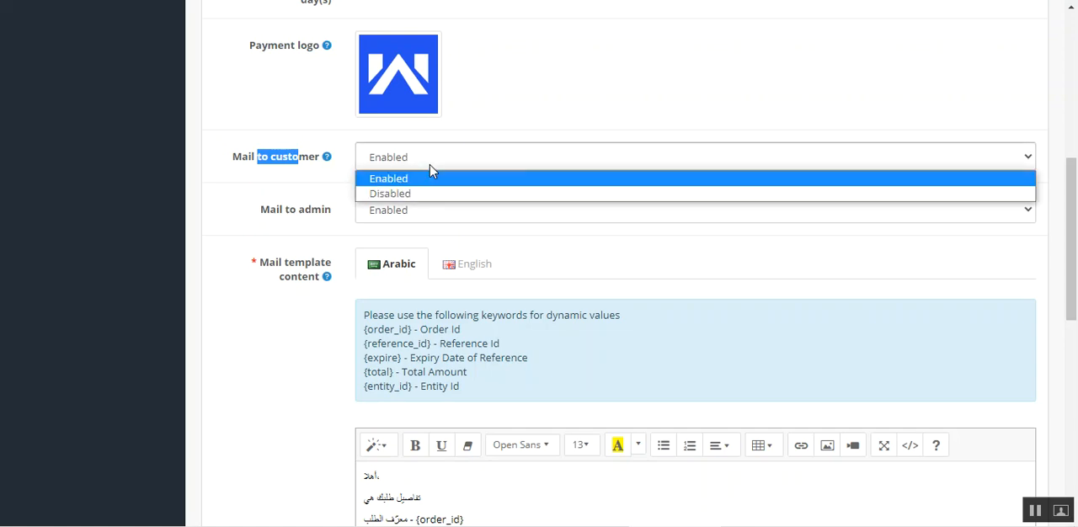
left_click(290, 184)
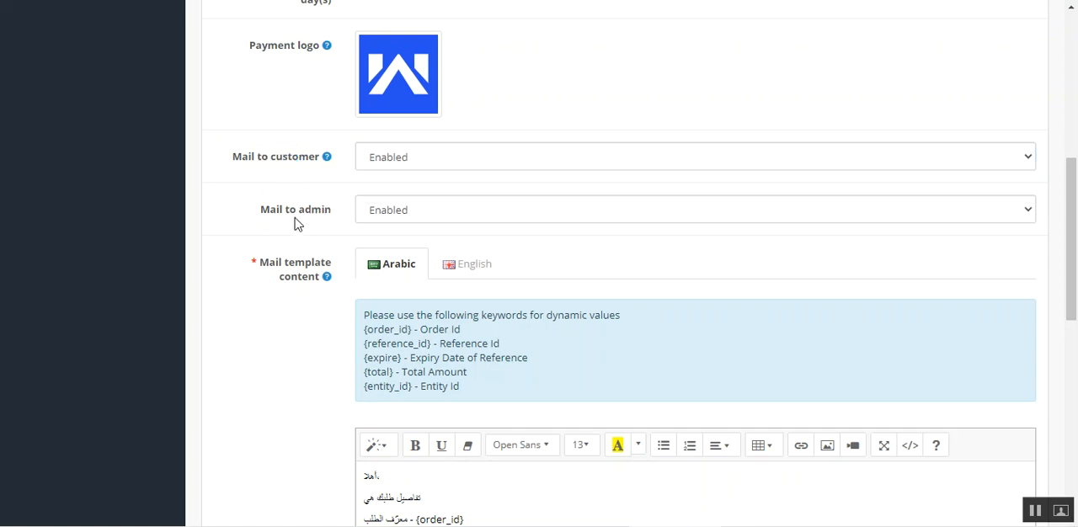
left_click(394, 210)
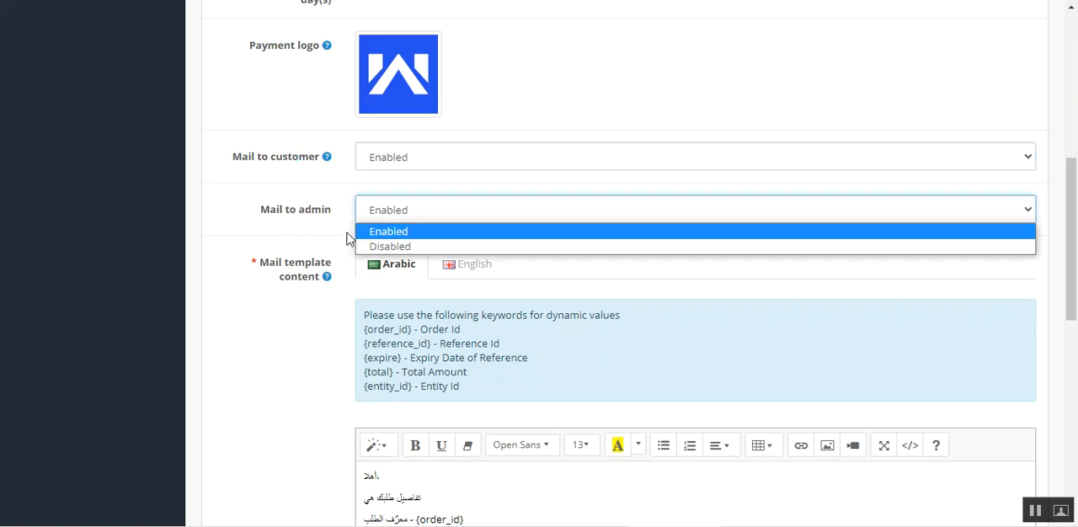
left_click(254, 215)
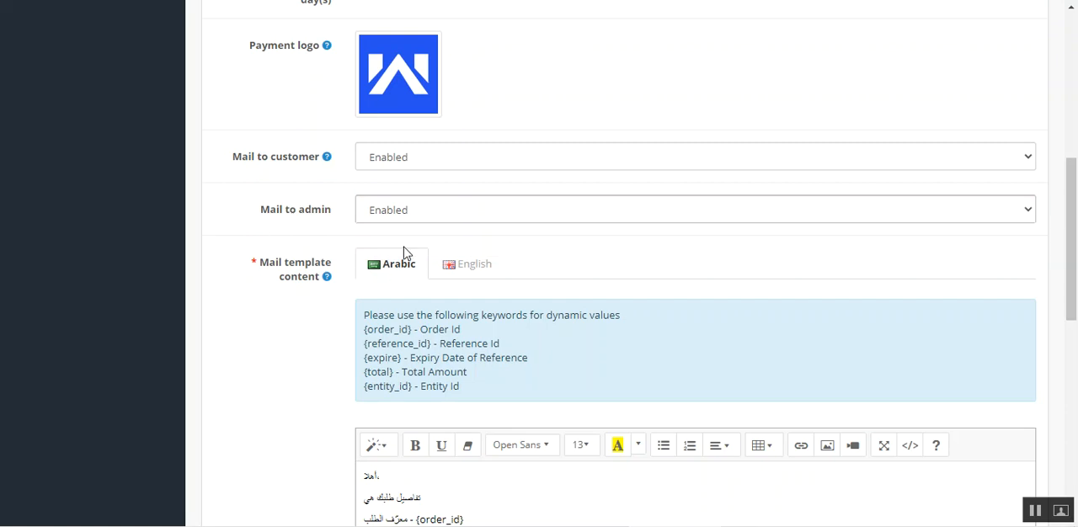
- Examine the mail template's dynamic-value keywords and how the English template uses them, including the reference id placeholder
left_click_drag(1072, 224, 1072, 259)
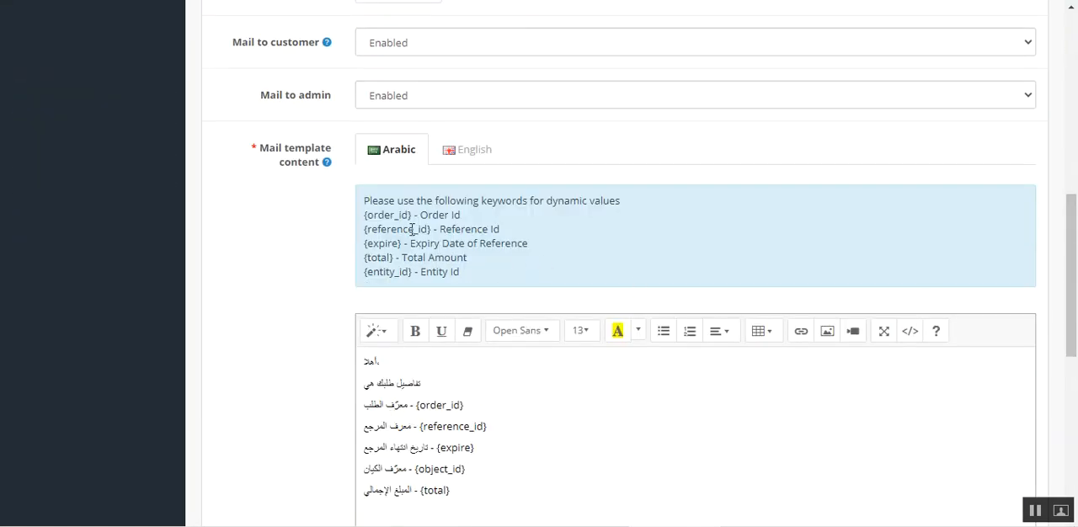
mouse_move(375, 215)
left_mouse_down()
mouse_move(376, 258)
mouse_move(412, 274)
mouse_move(365, 219)
left_mouse_up()
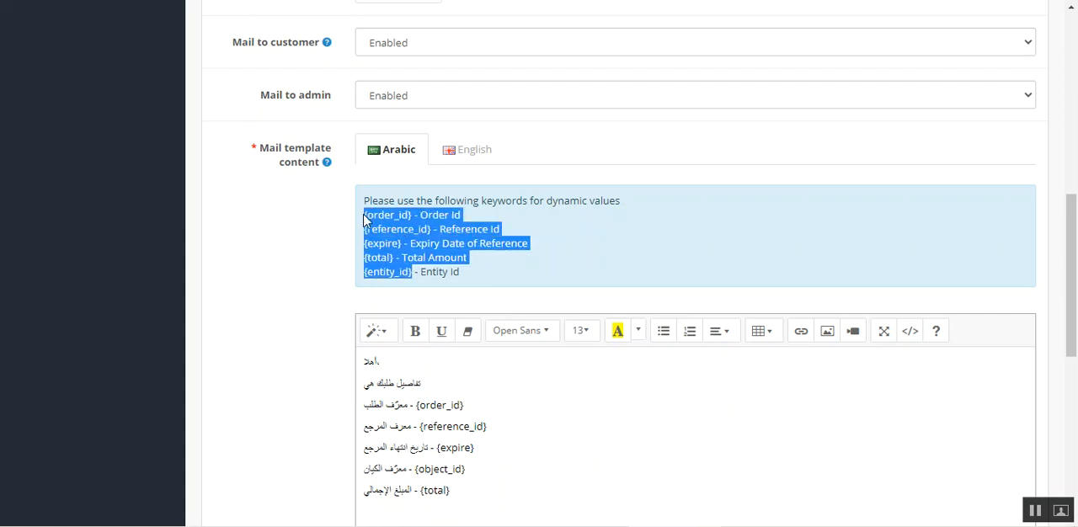
left_click(404, 235)
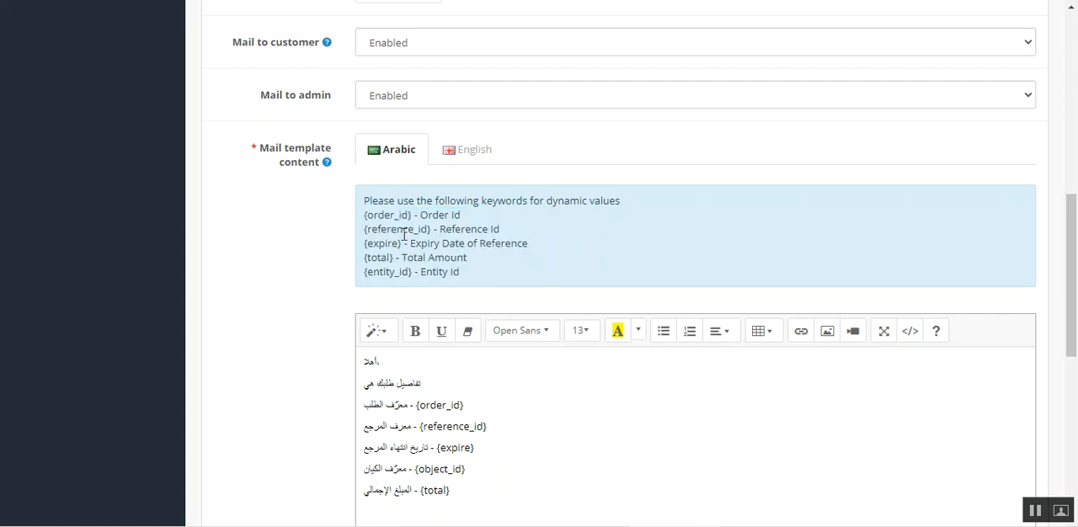
left_click(465, 154)
scroll(469, 460, "down", 3)
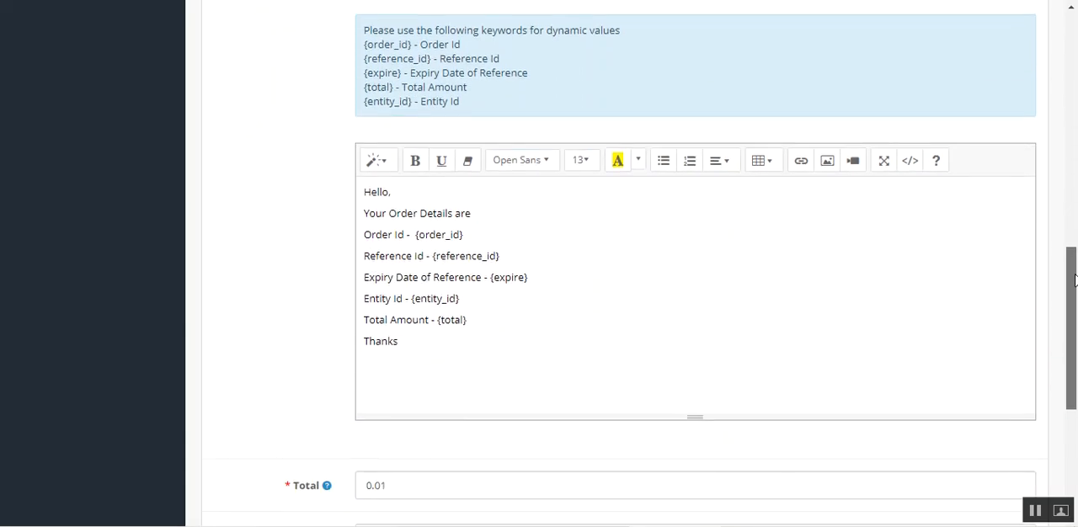
left_click_drag(373, 190, 421, 345)
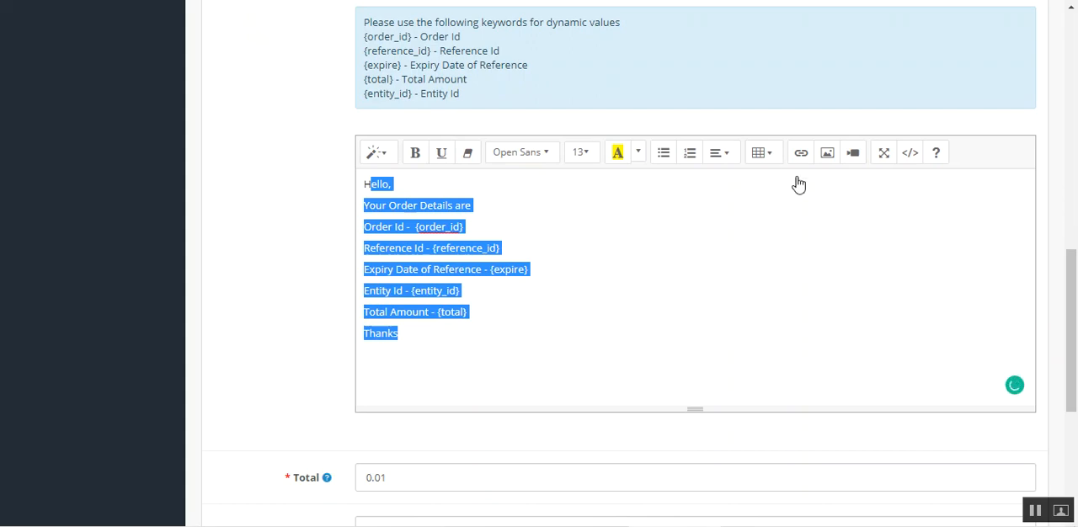
left_click(524, 216)
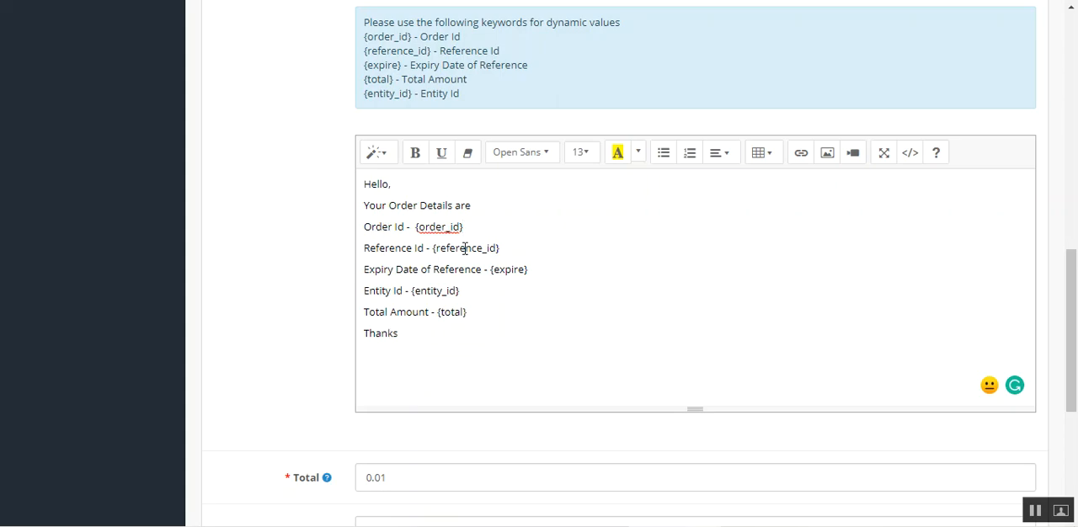
left_click_drag(498, 251, 439, 253)
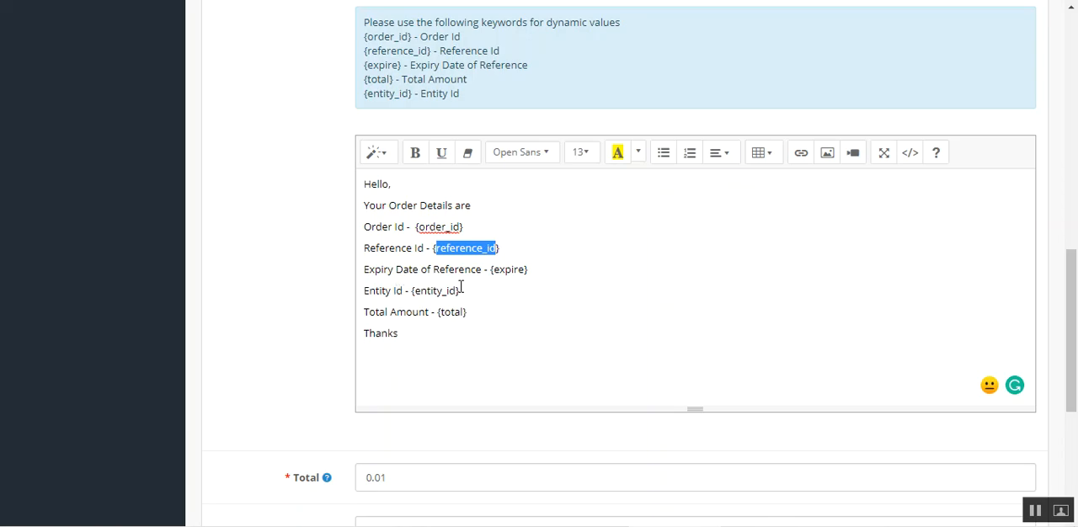
- Examine the expiry date line in the English mail template, along with the mail settings above the template content
left_click_drag(393, 271, 474, 280)
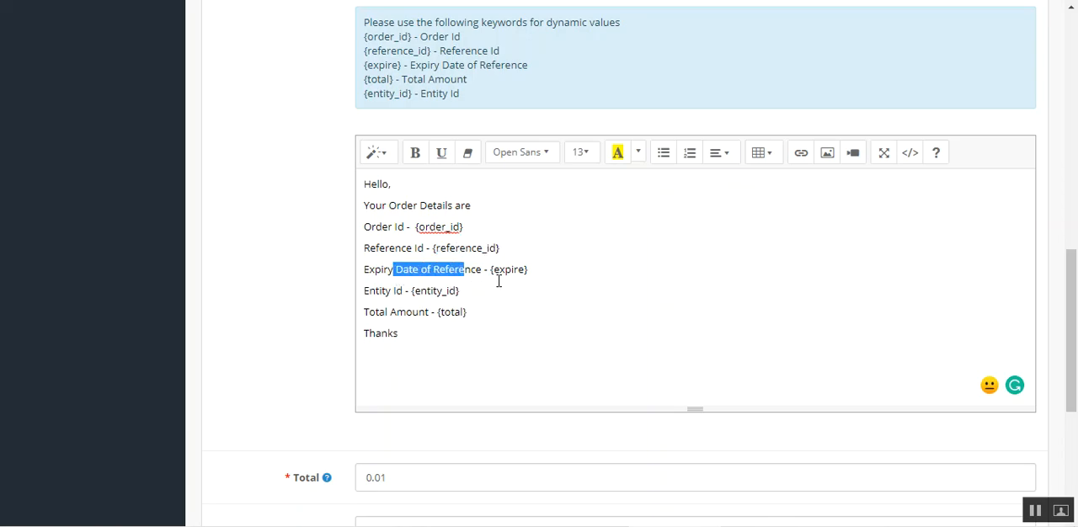
scroll(404, 315, "up", 4)
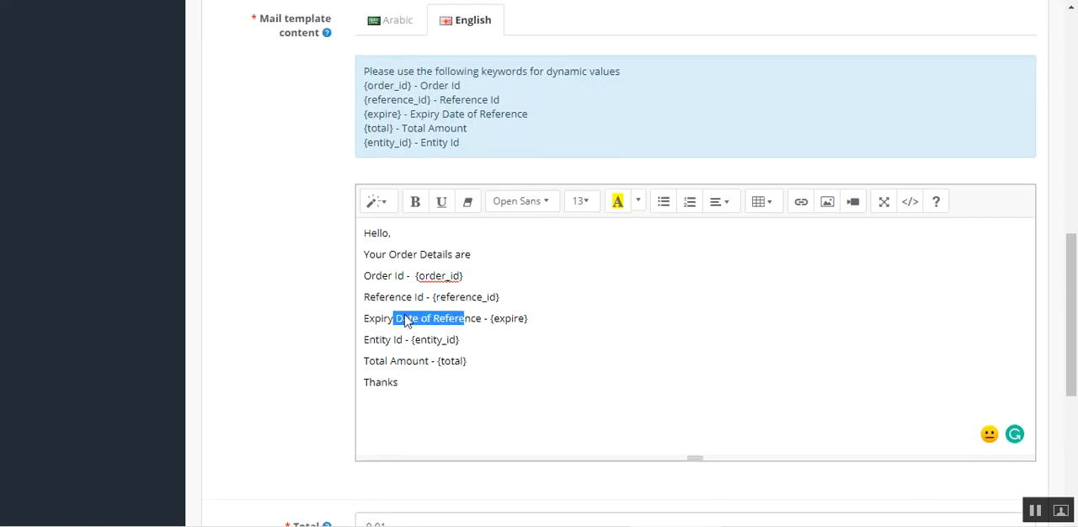
scroll(435, 197, "up", 2)
left_click_drag(251, 166, 351, 203)
scroll(951, 335, "down", 5)
scroll(908, 338, "down", 5)
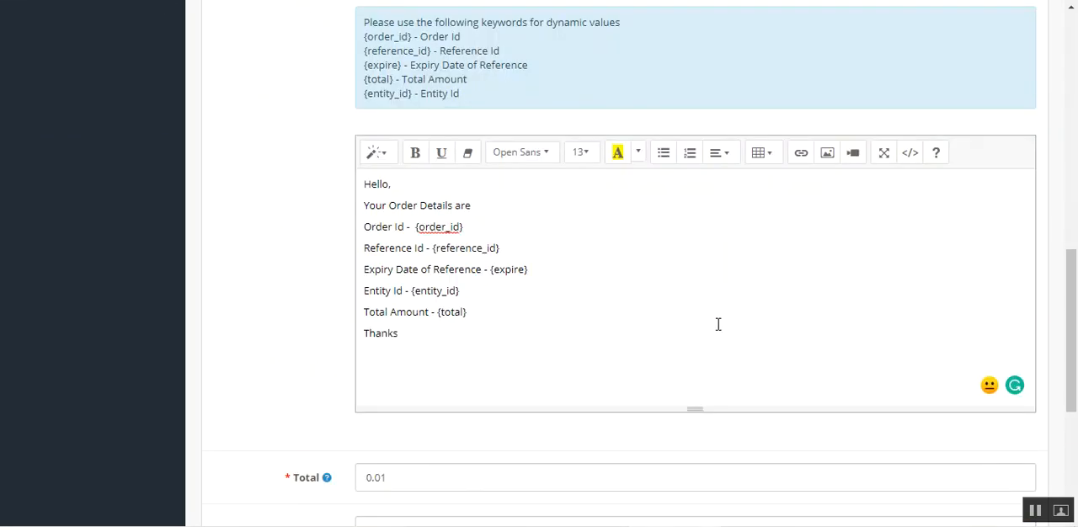
- Examine the checkout total's help text and value, plus the pending and complete order status settings
mouse_move(330, 247)
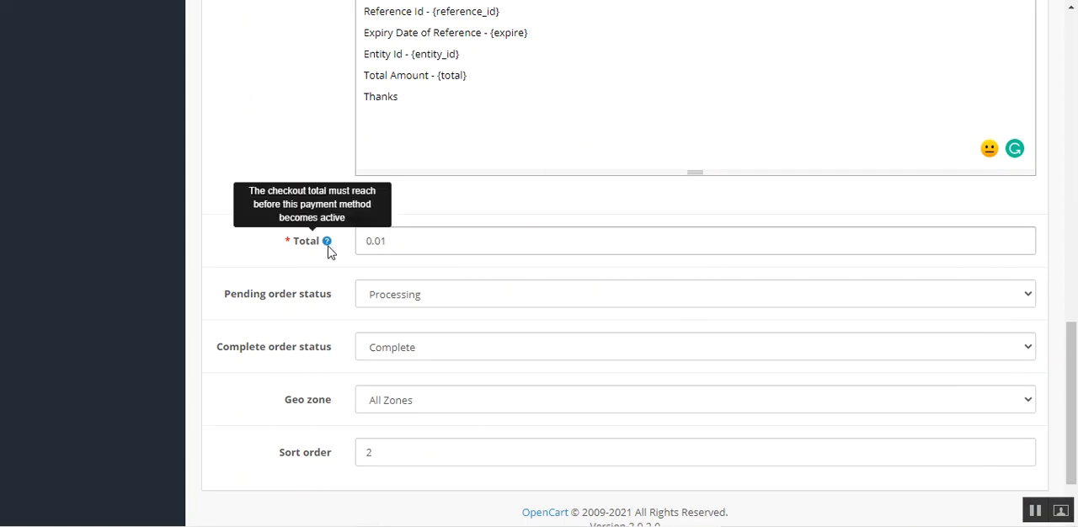
mouse_move(1074, 353)
left_mouse_down()
mouse_move(1044, 55)
mouse_move(1074, 362)
left_mouse_up()
left_click(431, 219)
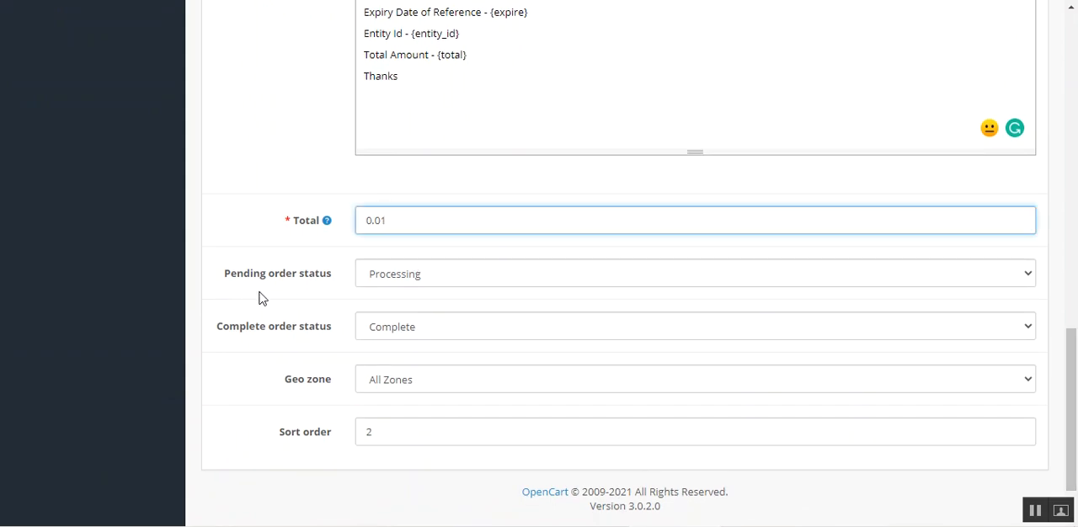
left_click_drag(241, 275, 332, 301)
left_click(429, 276)
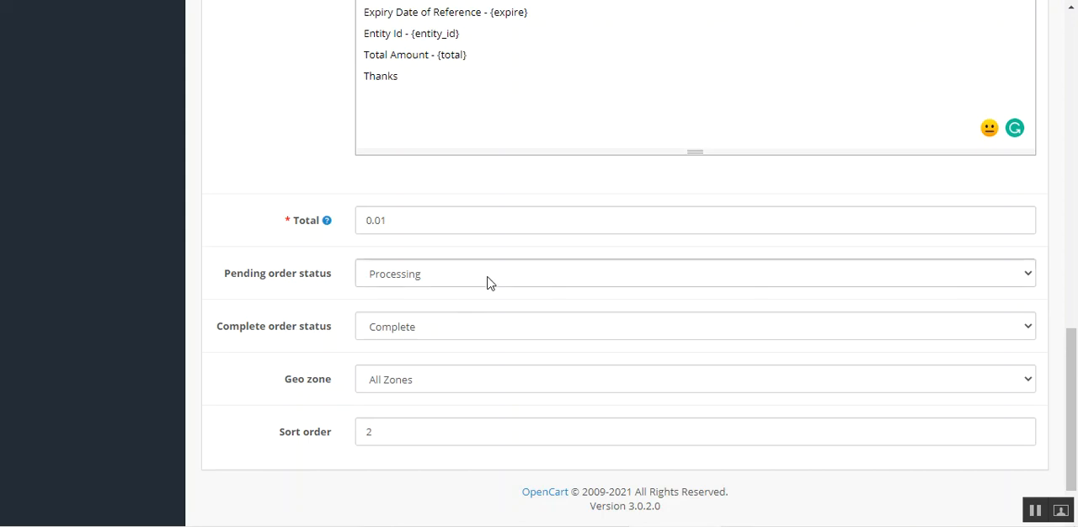
left_click_drag(240, 330, 324, 332)
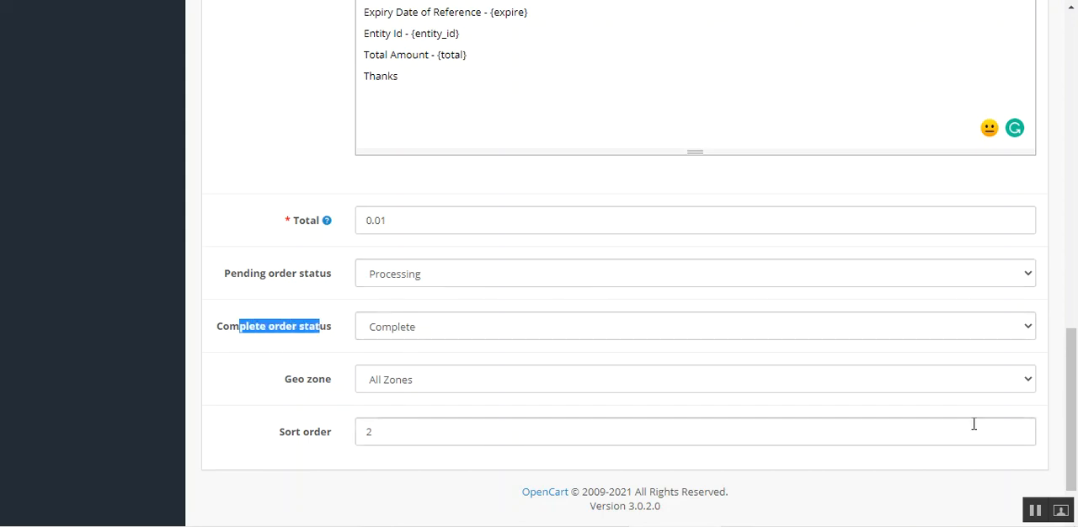
- Check the available geo zone options without changing the selection, and return to the beginning of the extension settings
scroll(973, 424, "down", 1)
left_click(399, 320)
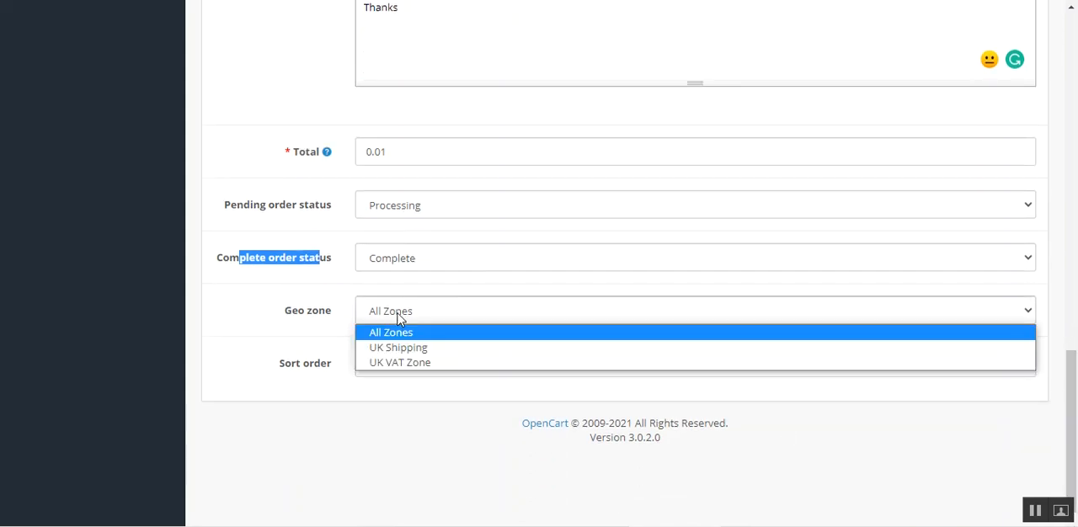
left_click(353, 375)
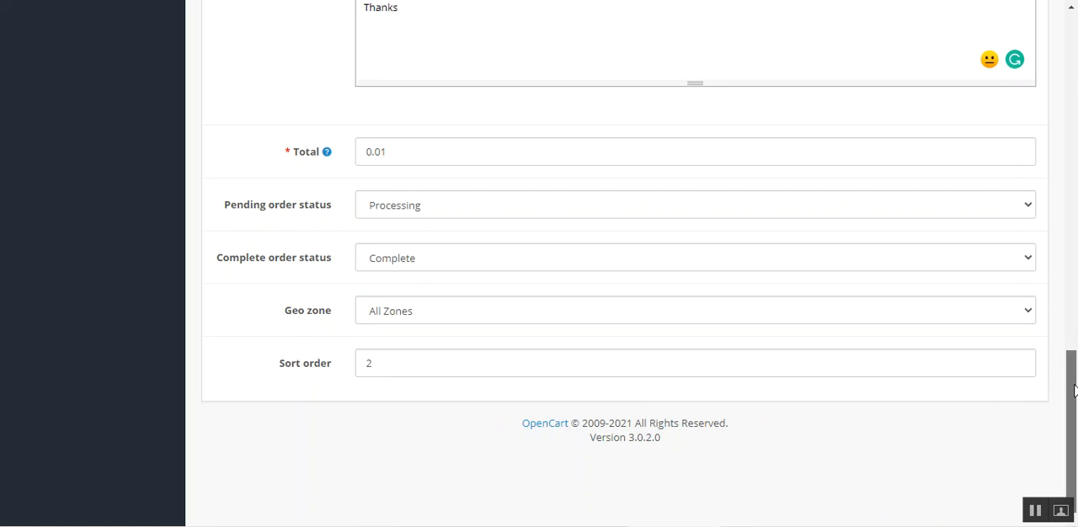
left_click_drag(1074, 389, 1071, 42)
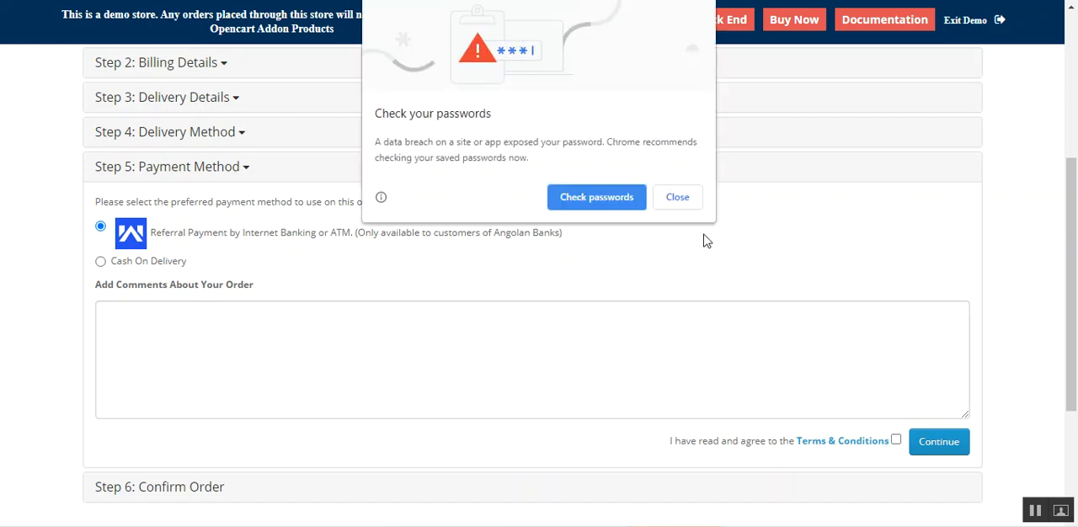
- Dismiss the browser's password check warning on the storefront checkout's payment method step
left_click(682, 202)
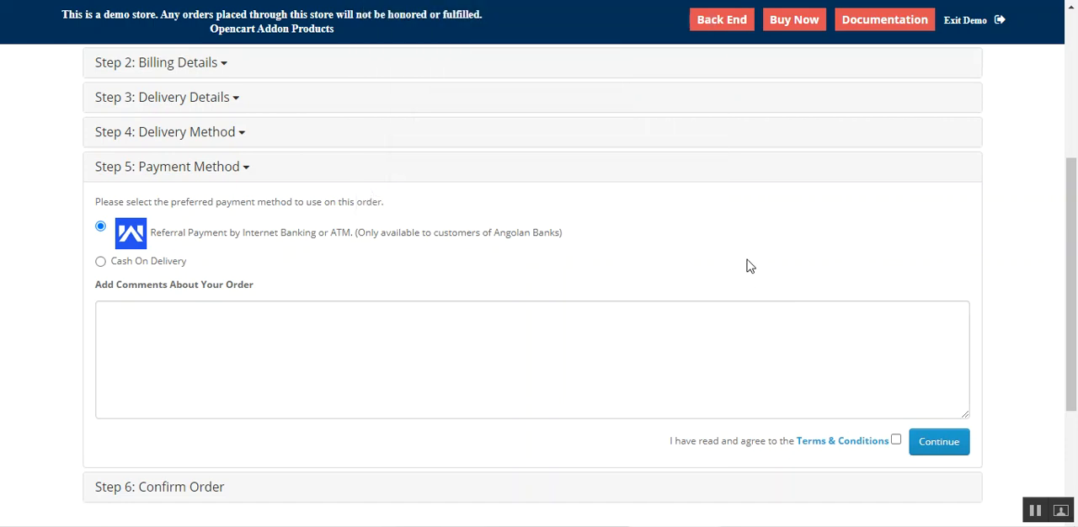